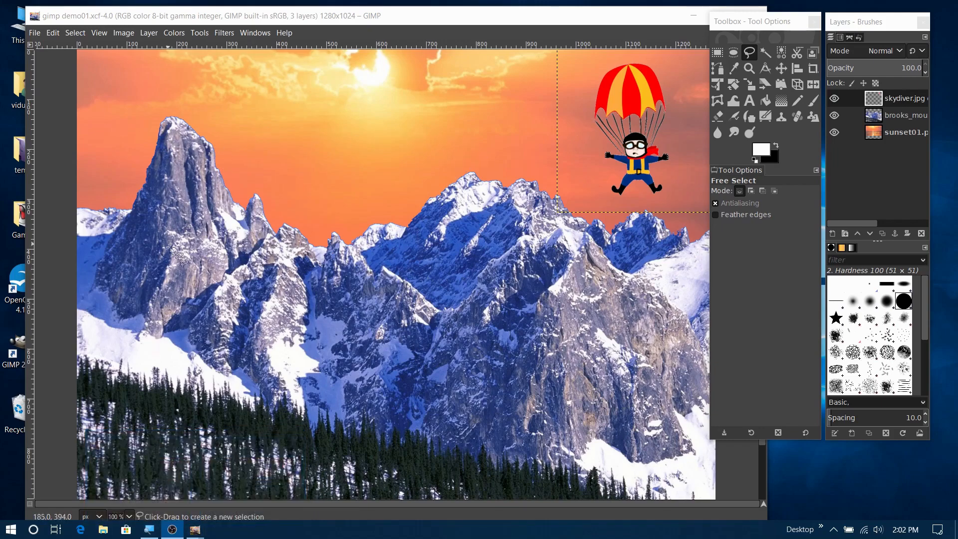
Step: Bring up the gimp demo02 image to view the warm-toned version of the mountains
mouse_move(194, 530)
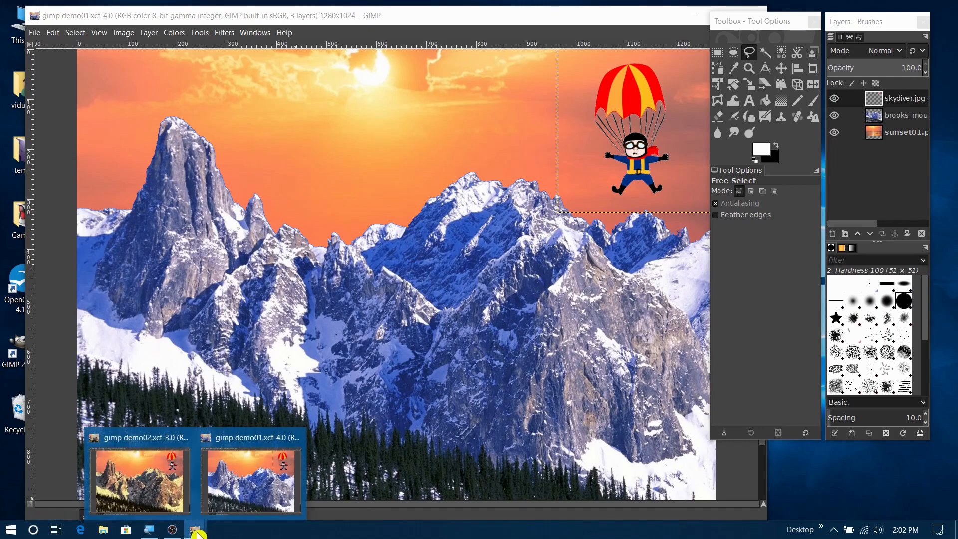
click(153, 488)
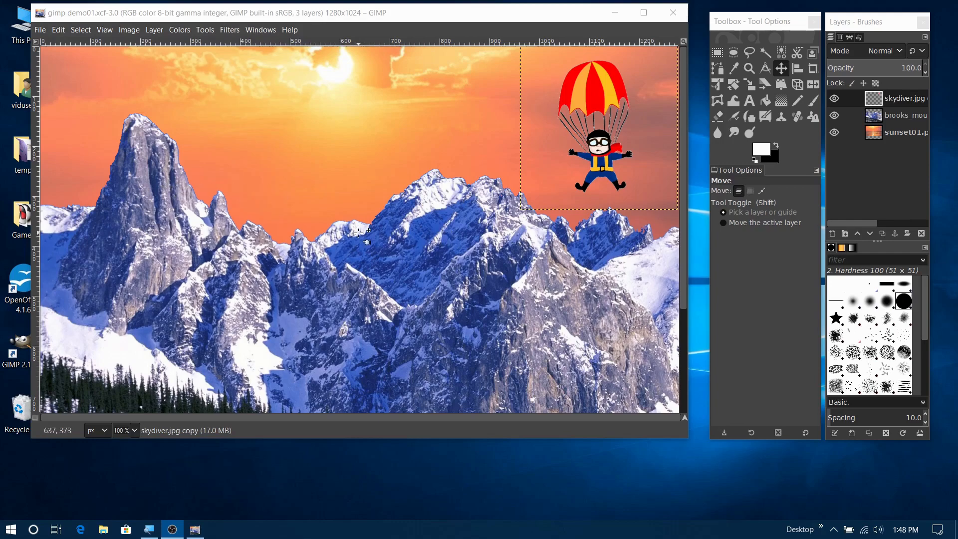
Step: Reposition and enlarge the gimp demo01 image window so the picture's full width shows at 100 %
drag(349, 22, 333, 23)
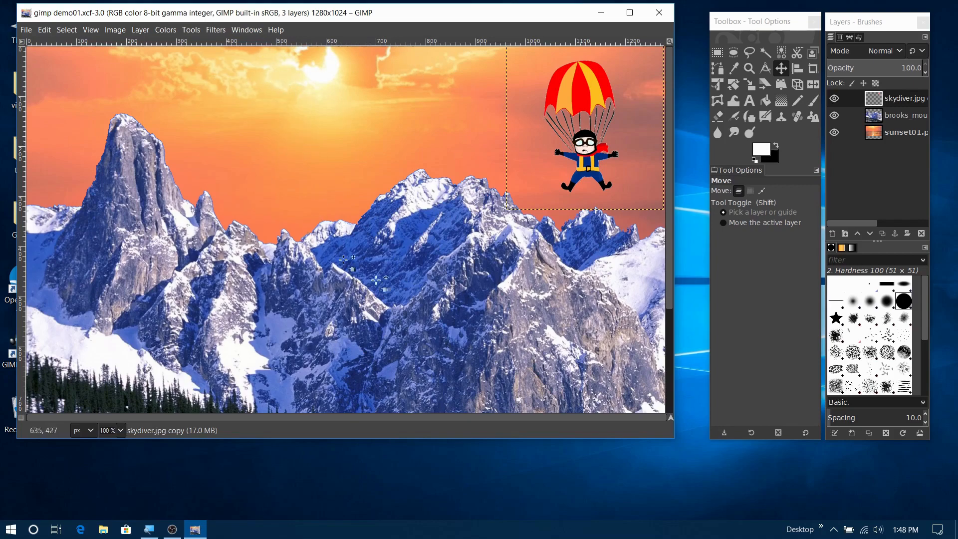
drag(674, 439, 759, 526)
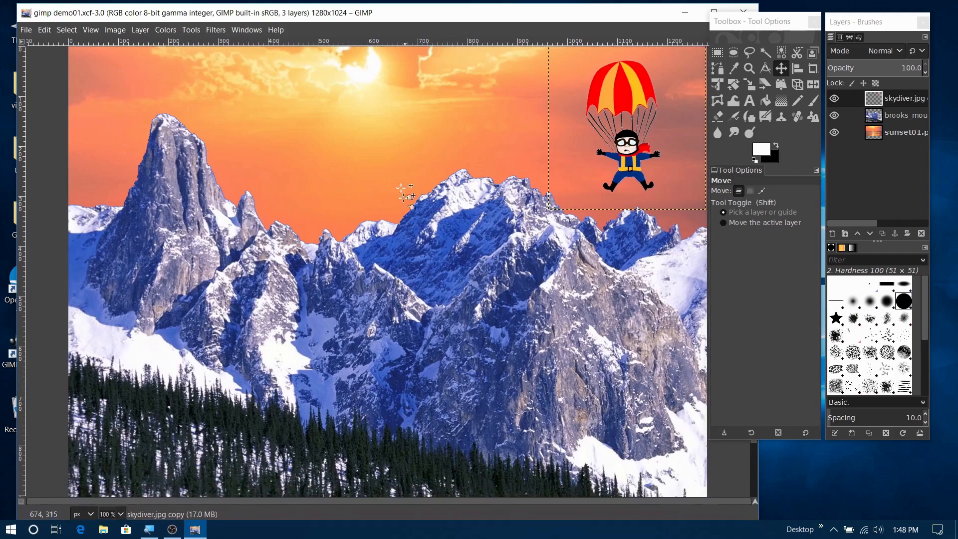
key(3)
key(1)
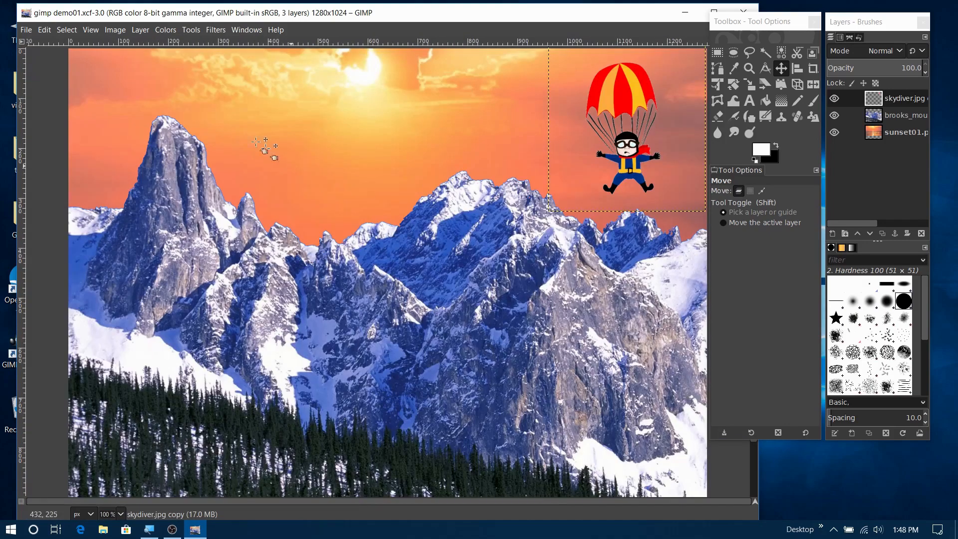
key(3)
key(1)
Step: Warm the brooks_mountain layer with Color Temperature, using an intended temperature of 12000
click(878, 116)
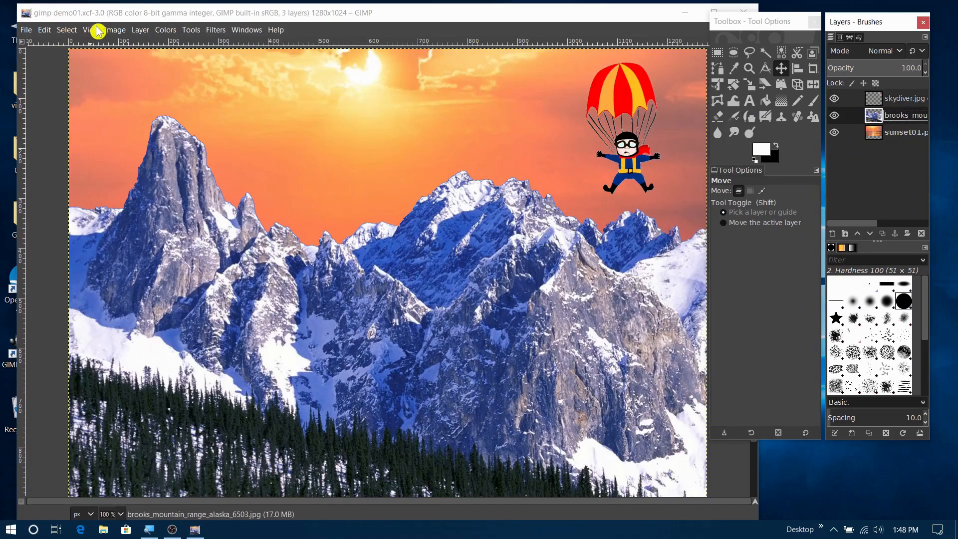
click(168, 30)
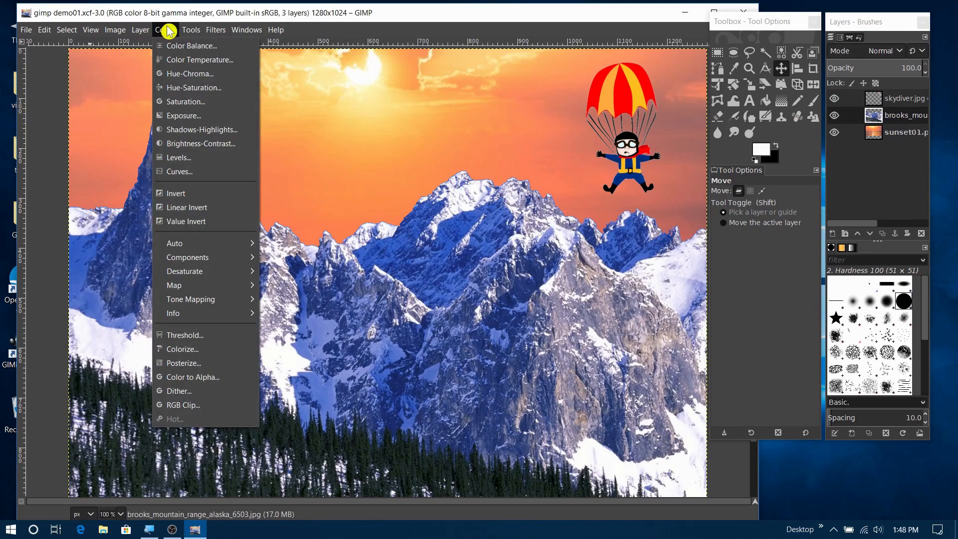
click(165, 30)
click(164, 30)
click(167, 60)
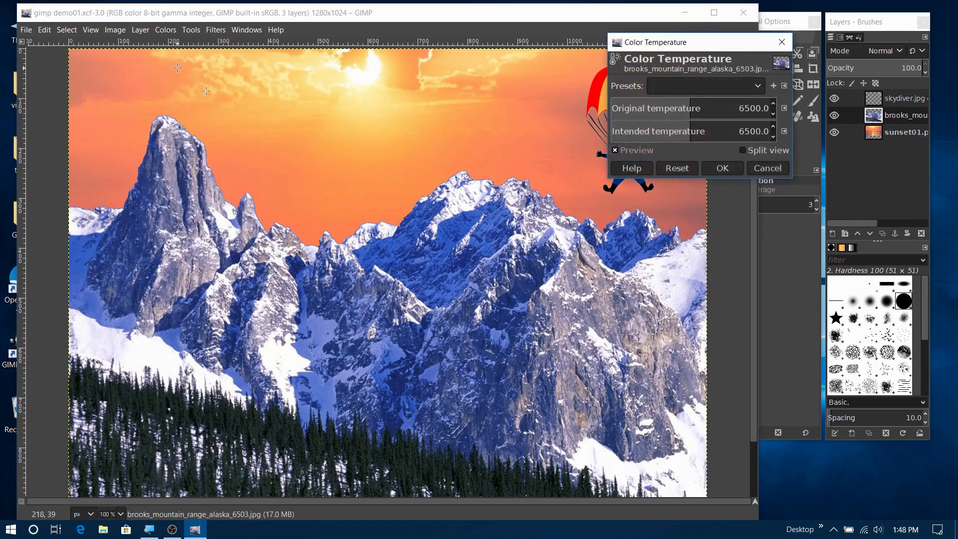
drag(697, 132, 885, 135)
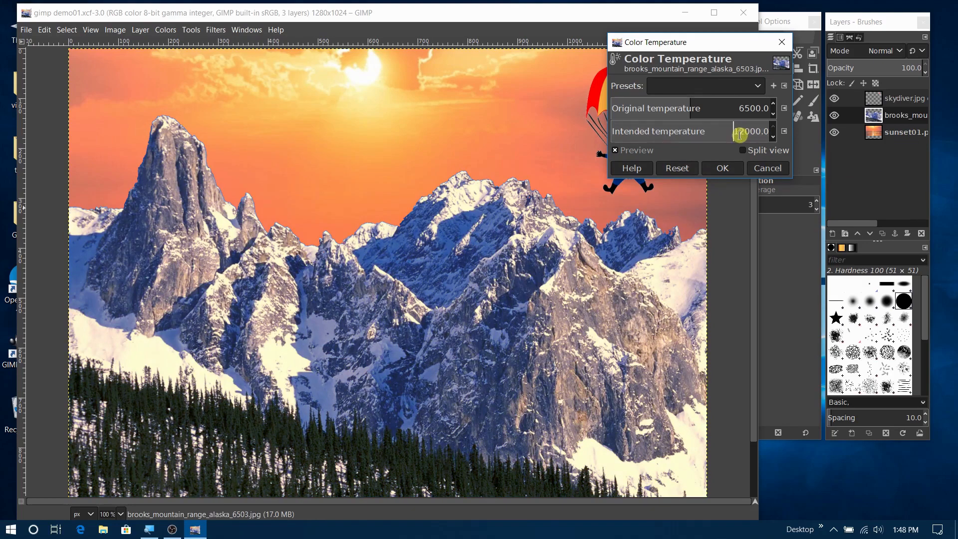
click(724, 168)
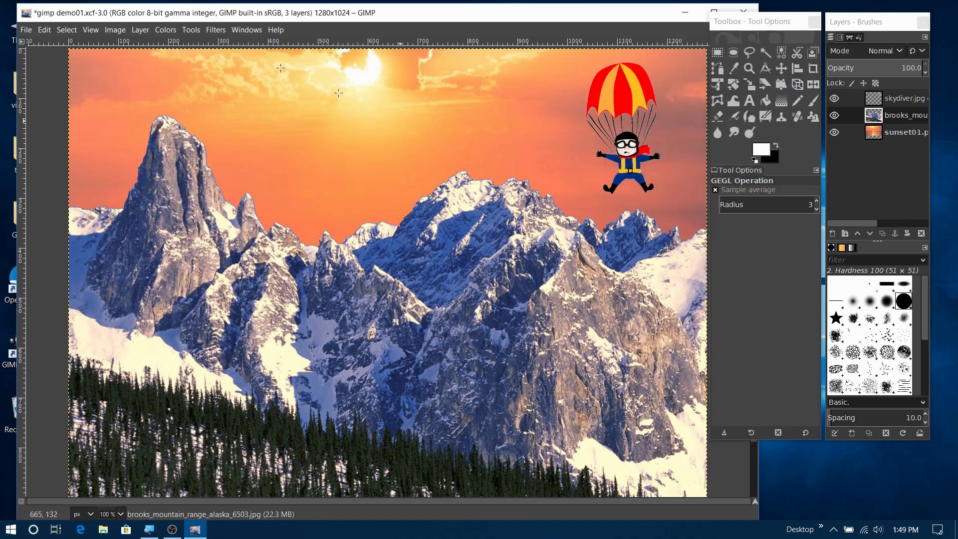
Step: Apply Color Temperature to the mountain layer a second time, again with an intended temperature of 12000
click(168, 31)
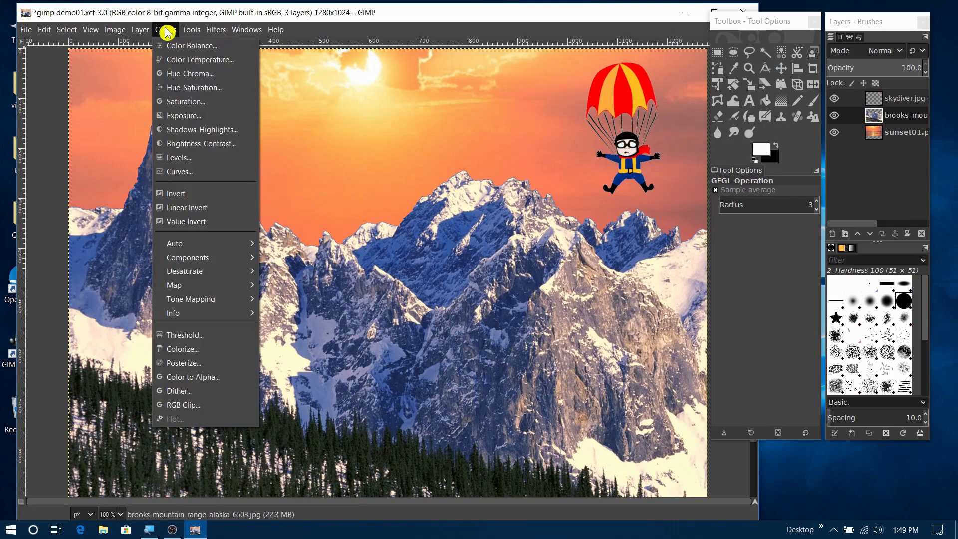
click(179, 60)
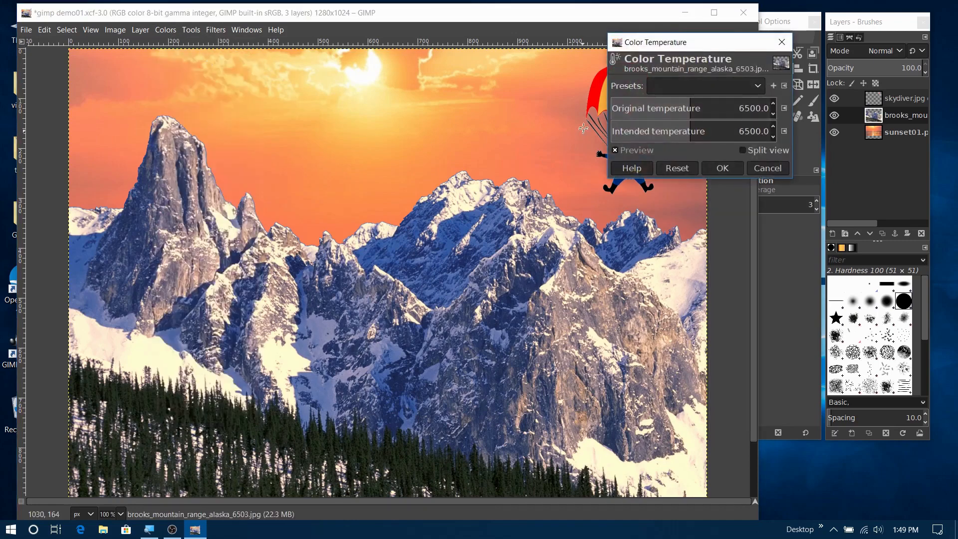
drag(696, 132, 773, 131)
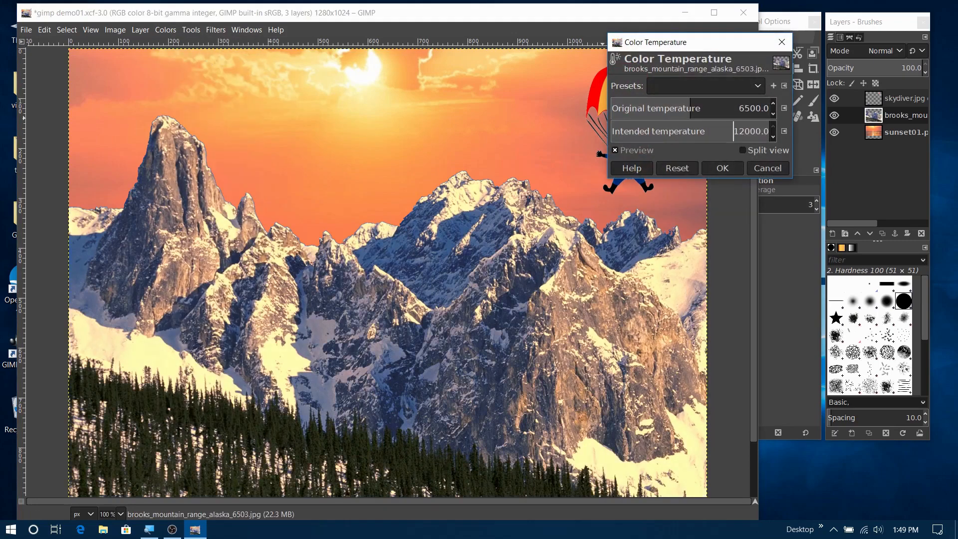
click(733, 173)
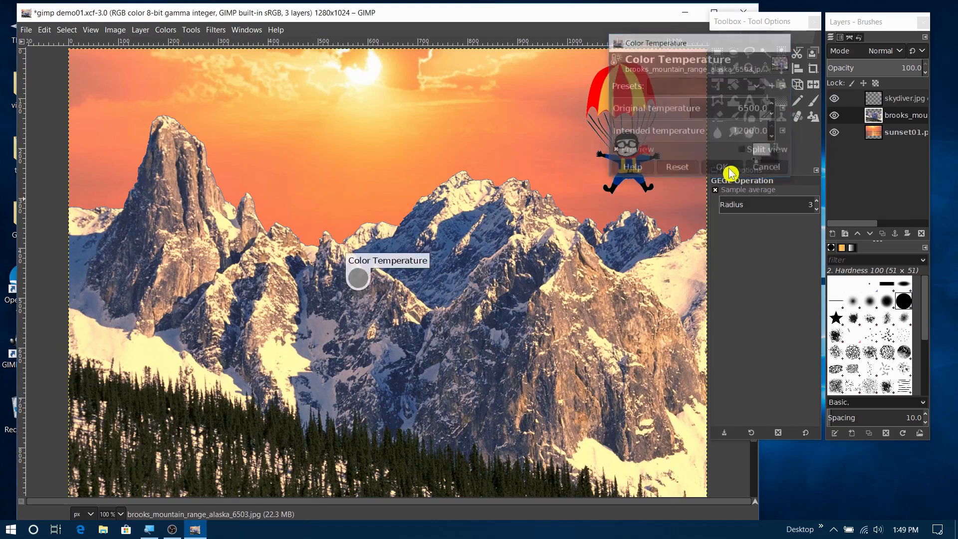
Step: Apply a third Color Temperature adjustment to the mountain layer with an intended temperature of 8000
click(160, 31)
click(172, 59)
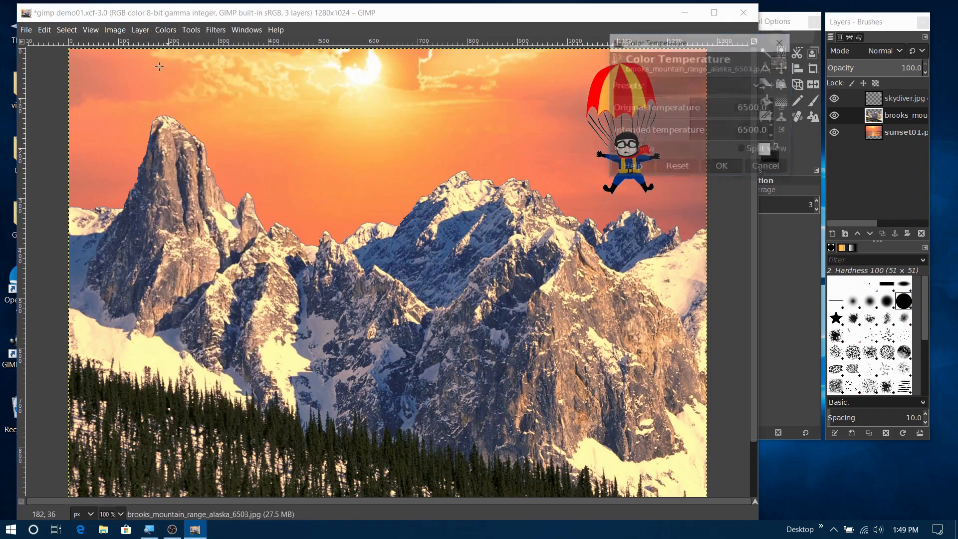
mouse_move(694, 133)
mouse_down()
mouse_move(774, 133)
mouse_move(679, 133)
mouse_move(712, 131)
mouse_up()
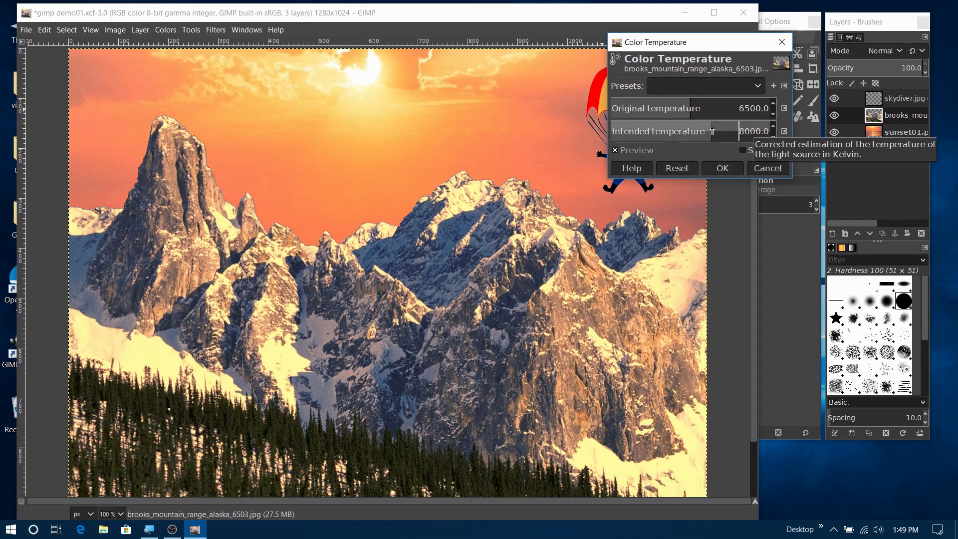
click(711, 167)
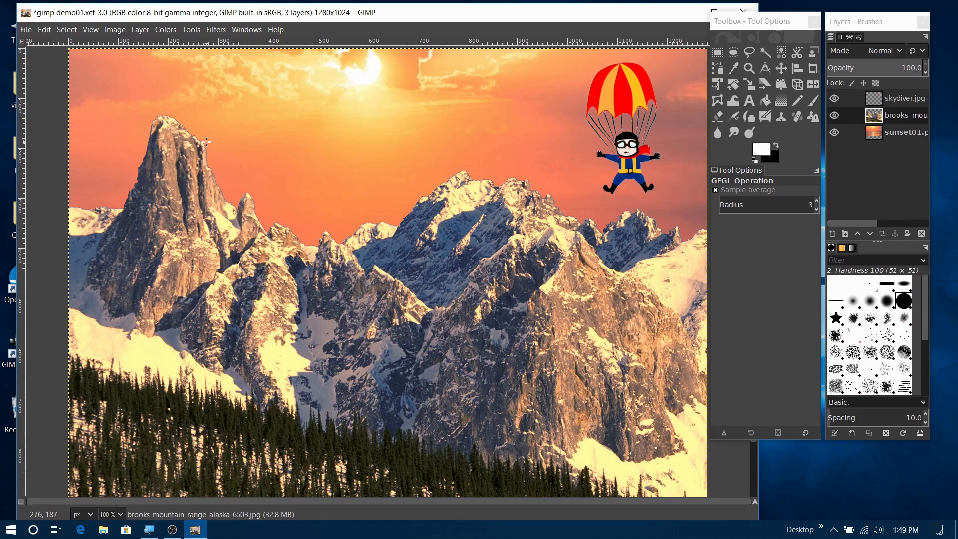
Step: Select the bluish fringe color along the mountain edge with Select by Color at a threshold of 30
scroll(206, 141, up, 4)
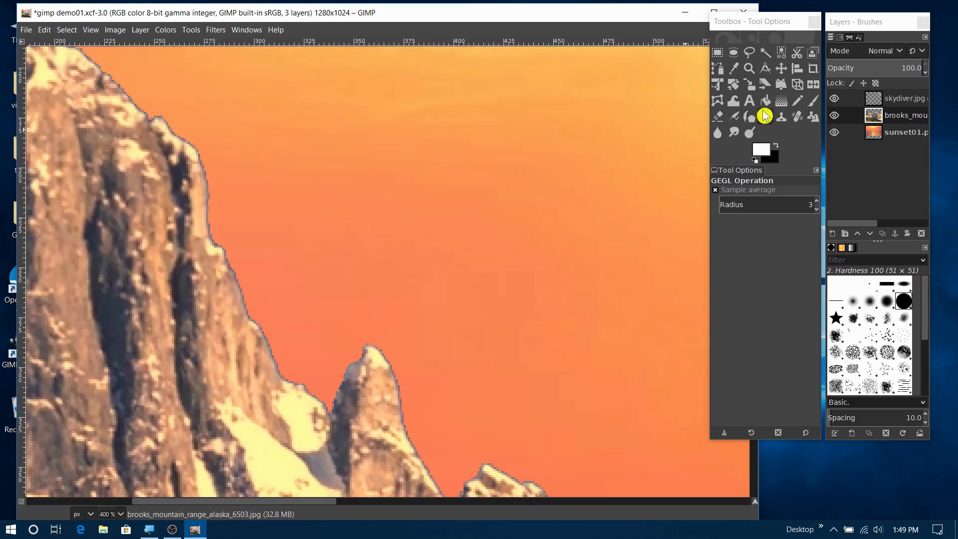
click(782, 52)
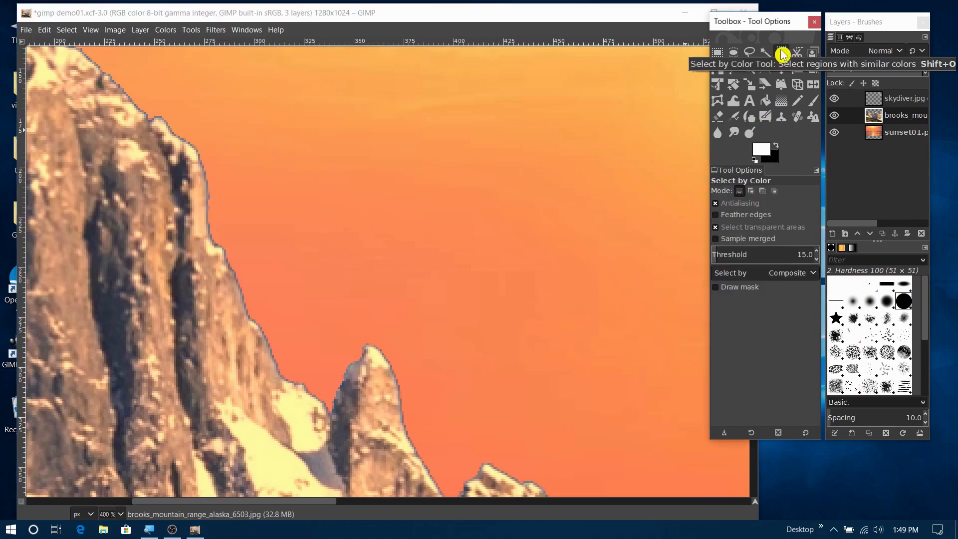
drag(802, 251, 860, 255)
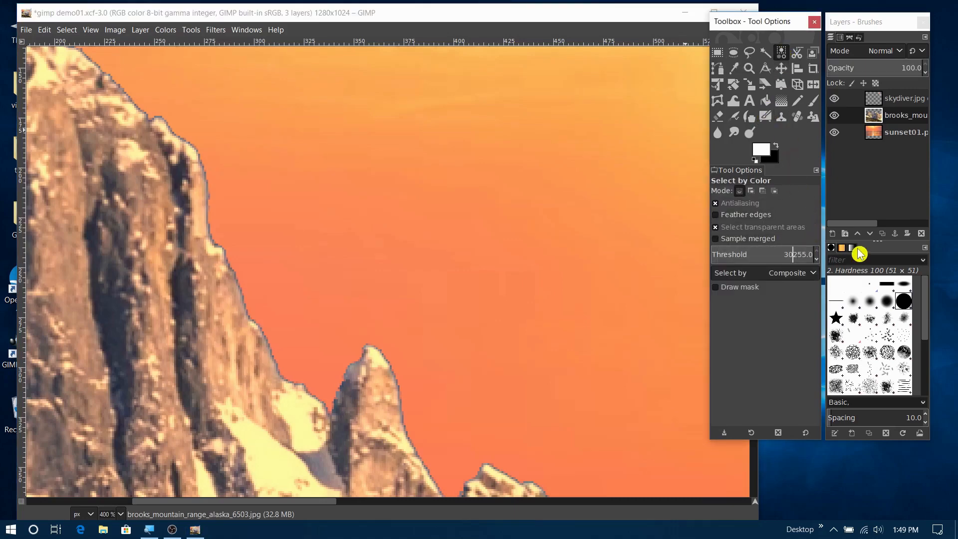
key(Delete)
key(Tab)
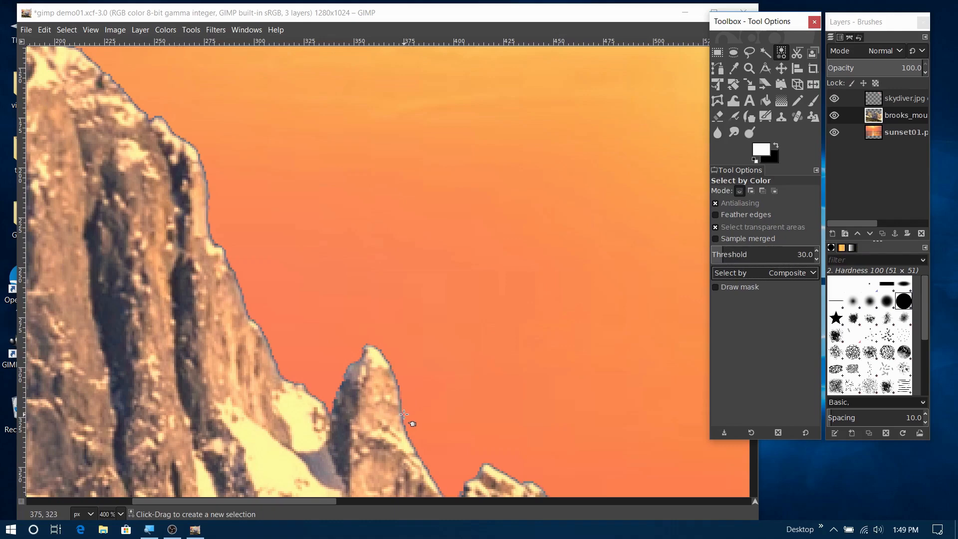
key(4)
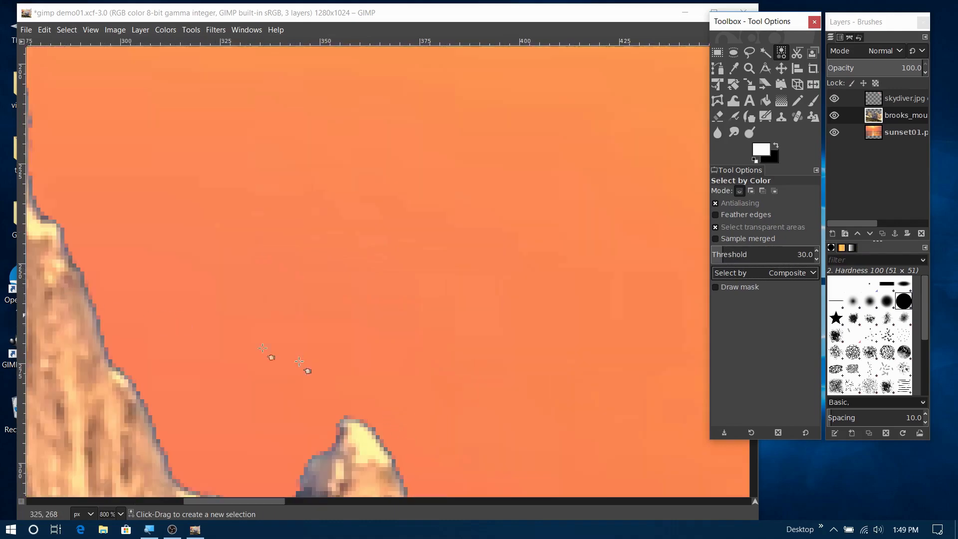
scroll(459, 416, down, 1)
scroll(458, 416, down, 3)
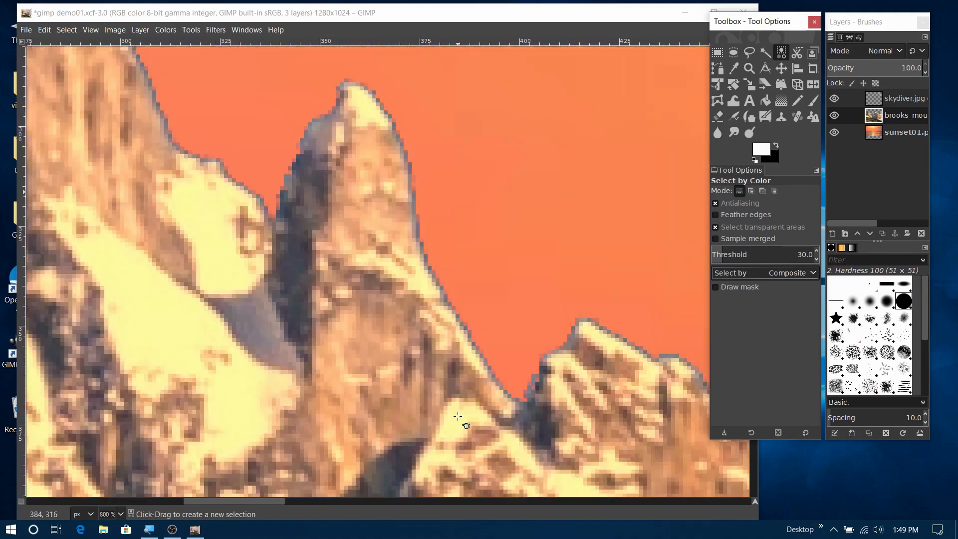
click(415, 201)
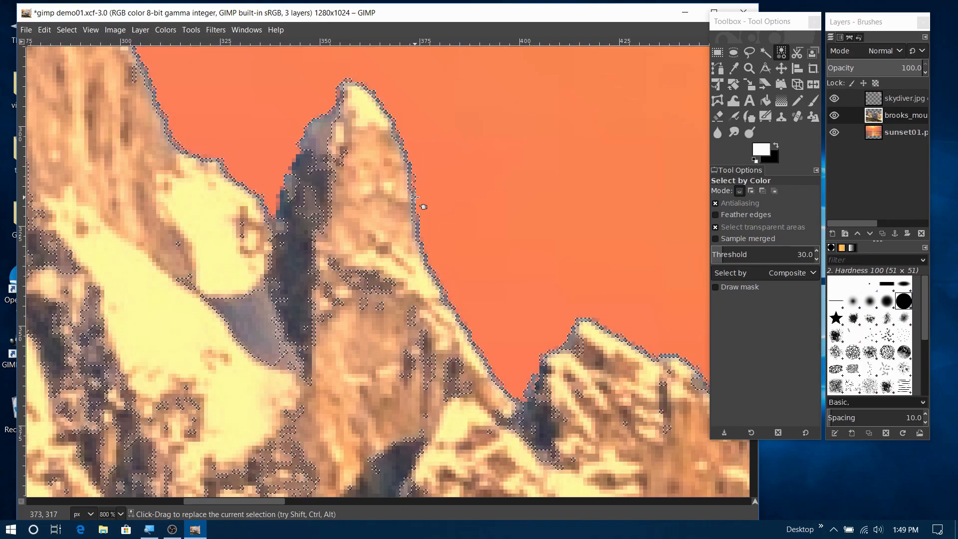
key(1)
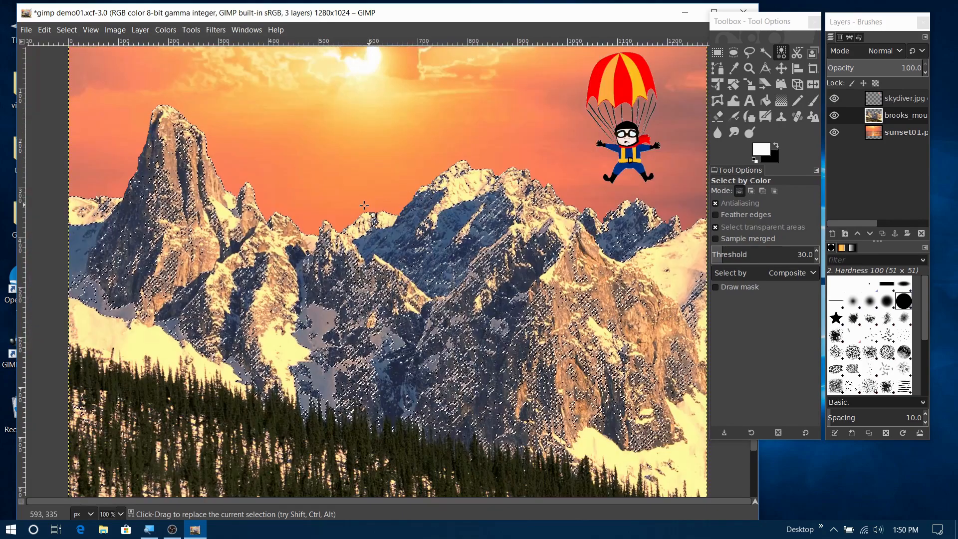
Step: Subtract a rectangle of 1503 × 703 px covering the full width of the lower mountains and forest from the selection
click(718, 52)
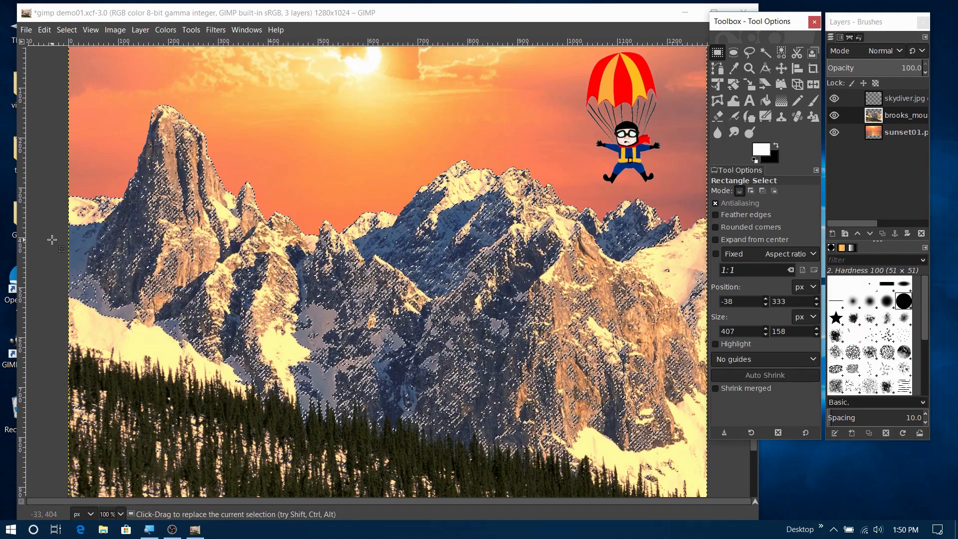
drag(52, 240, 97, 258)
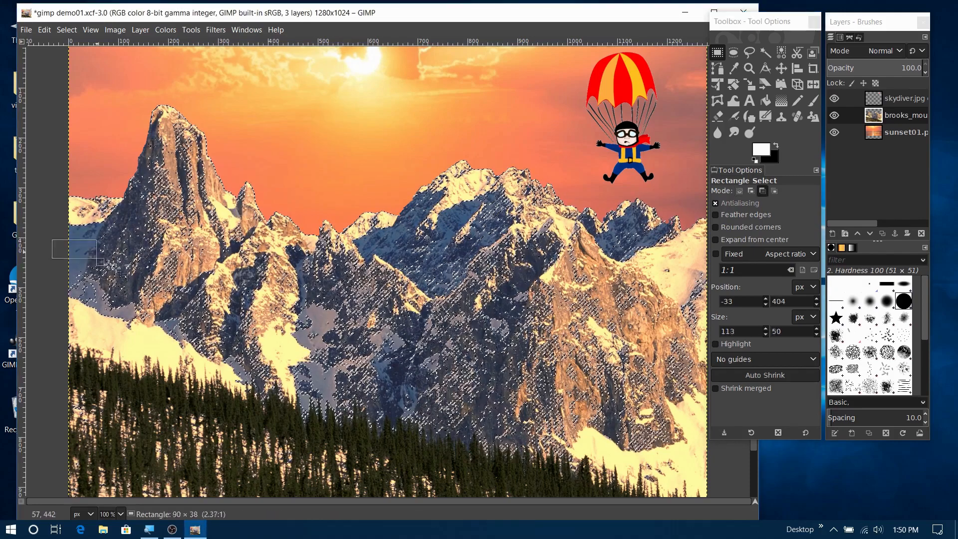
drag(572, 404, 802, 533)
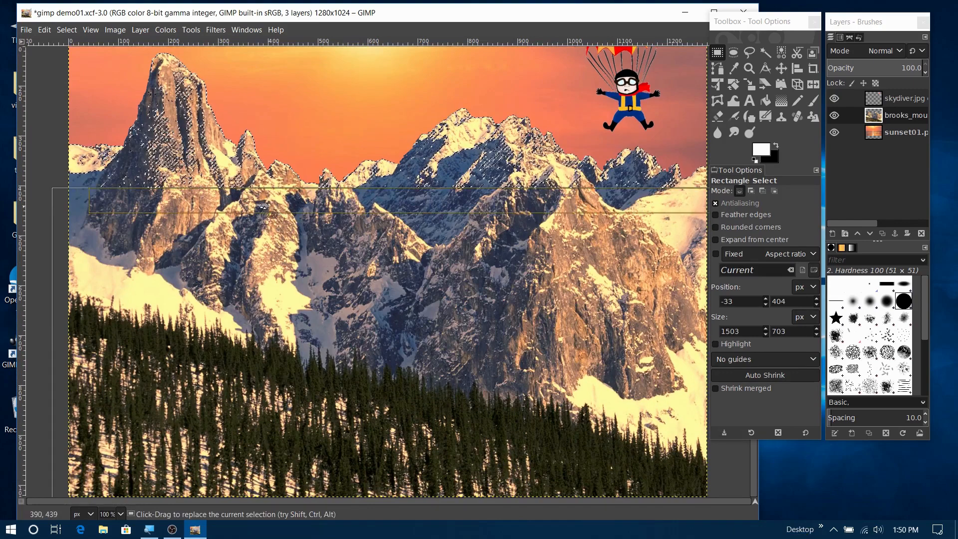
scroll(275, 166, up, 3)
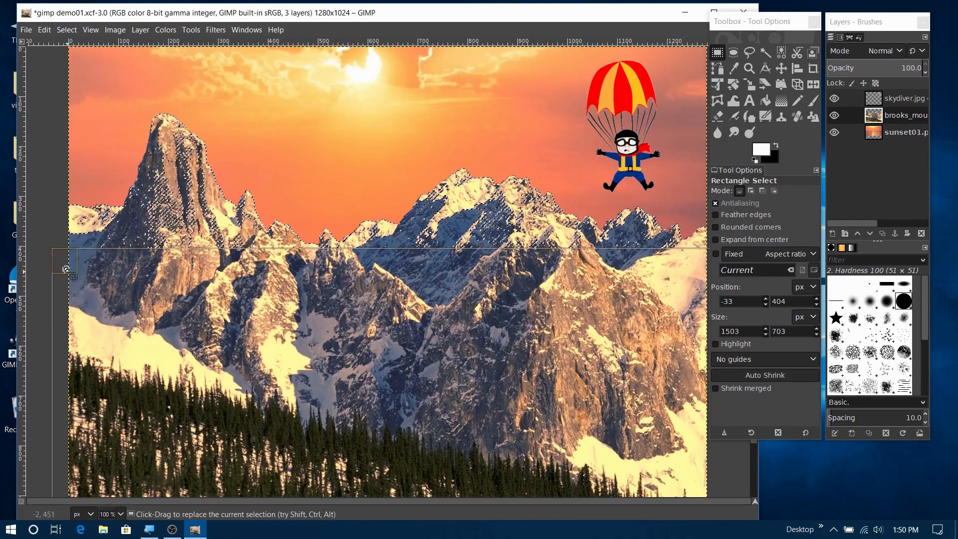
Step: Subtract further rectangular areas inside the left, middle and right mountains from the selection, keeping the skyline edges selected
drag(48, 212, 254, 310)
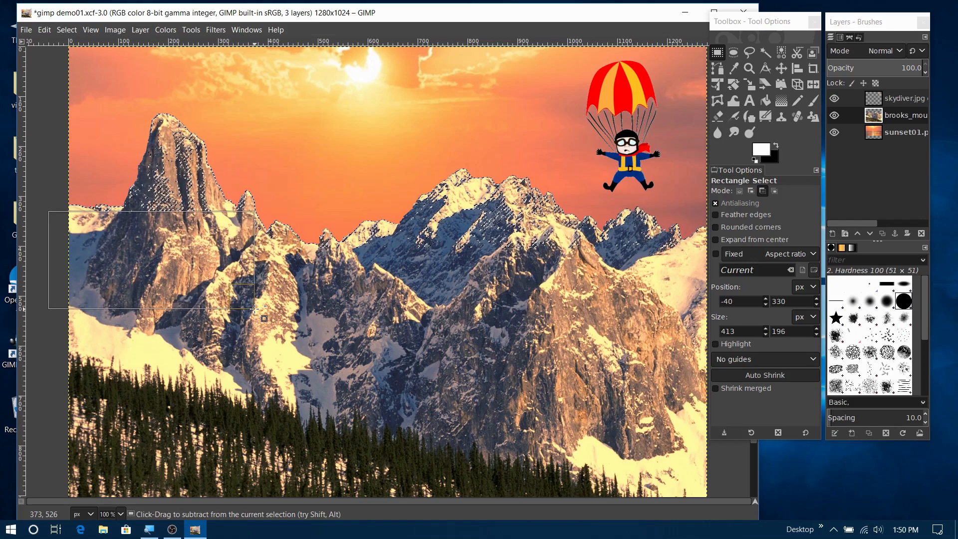
drag(366, 224, 593, 337)
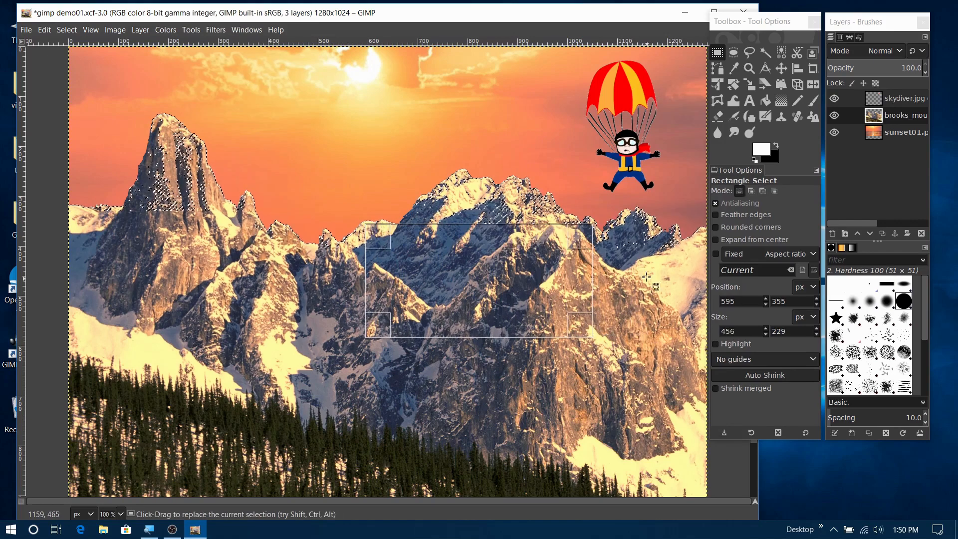
drag(608, 226, 645, 240)
drag(145, 235, 202, 168)
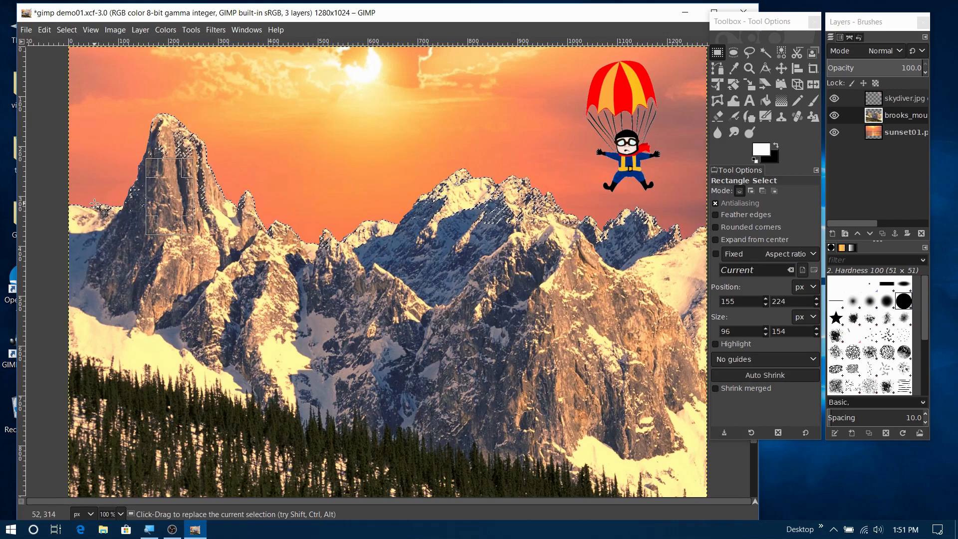
Step: Subtract ellipses from the selection on the leftmost snow ridge, about 43 × 16 px, and the tall peak's lower-left flank, about 73 × 86 px and 38 × 31 px
key(3)
click(734, 54)
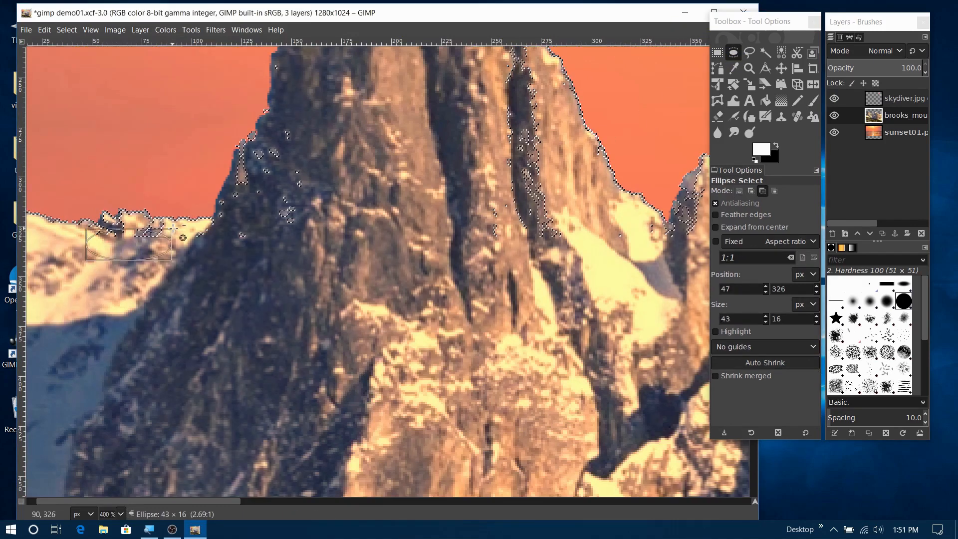
drag(226, 262, 369, 91)
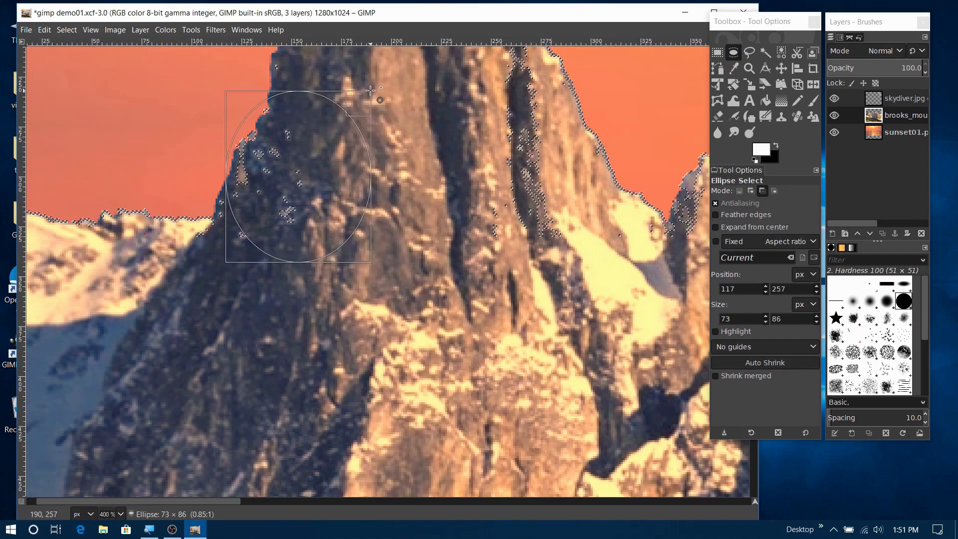
drag(196, 253, 271, 192)
Step: Subtract elliptical areas covering the stray patches inside the tall peak's rock face and right flank, keeping its skyline edge selected
scroll(299, 231, up, 2)
scroll(298, 231, up, 3)
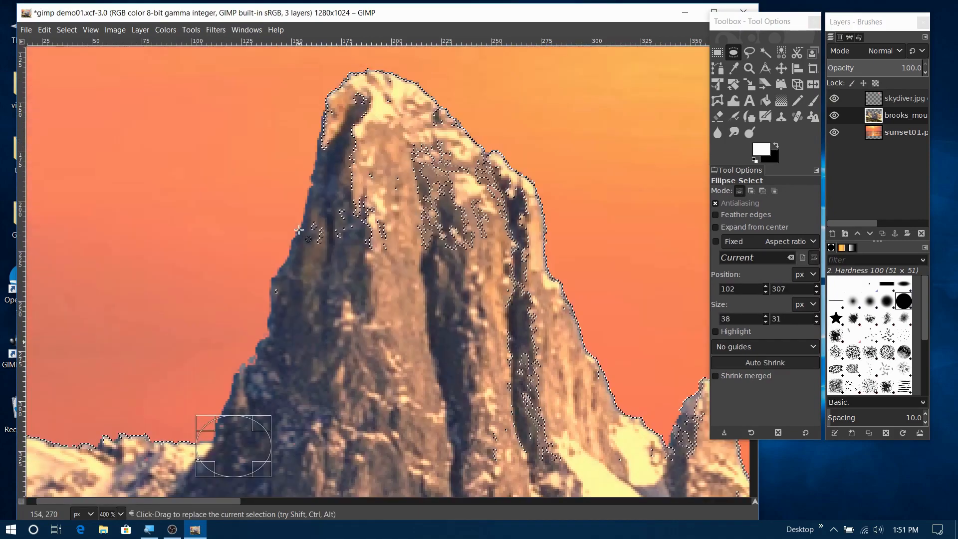
drag(279, 319, 471, 78)
drag(433, 156, 537, 475)
drag(537, 272, 504, 174)
drag(652, 483, 492, 433)
drag(565, 342, 537, 294)
drag(206, 476, 178, 452)
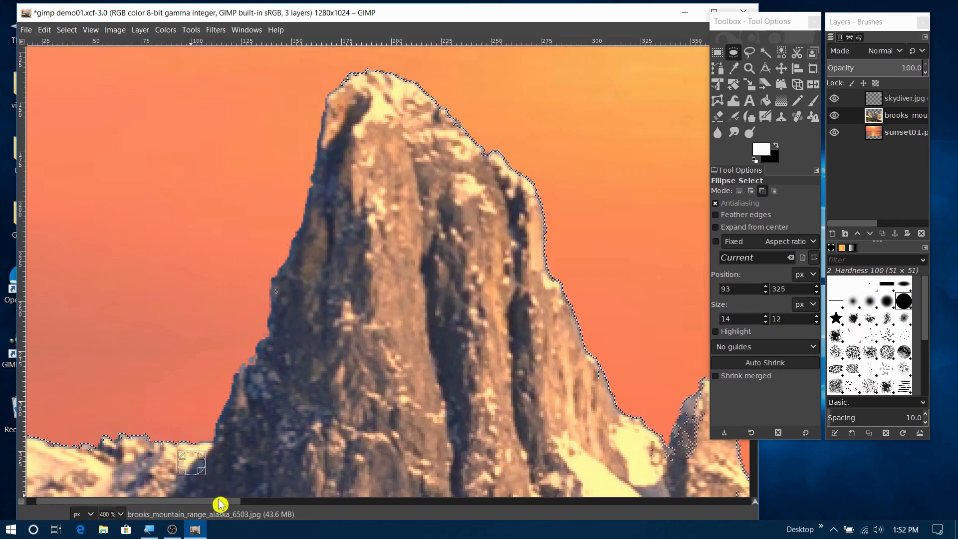
Step: Subtract elliptical areas inside the narrow spire and the small peak just right of the tall peak from the selection
drag(221, 502, 328, 501)
scroll(398, 364, down, 1)
scroll(369, 270, down, 5)
scroll(294, 297, up, 3)
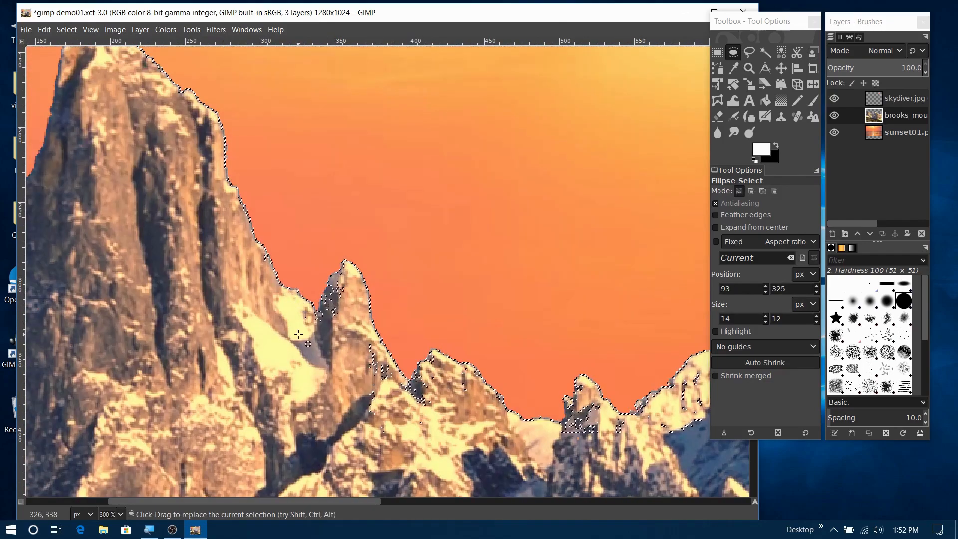
scroll(415, 257, down, 5)
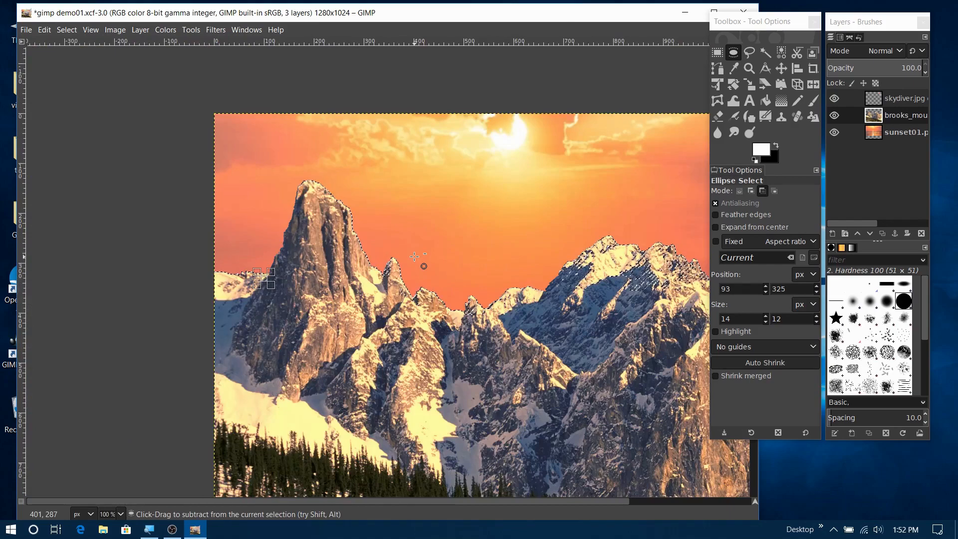
scroll(415, 256, up, 5)
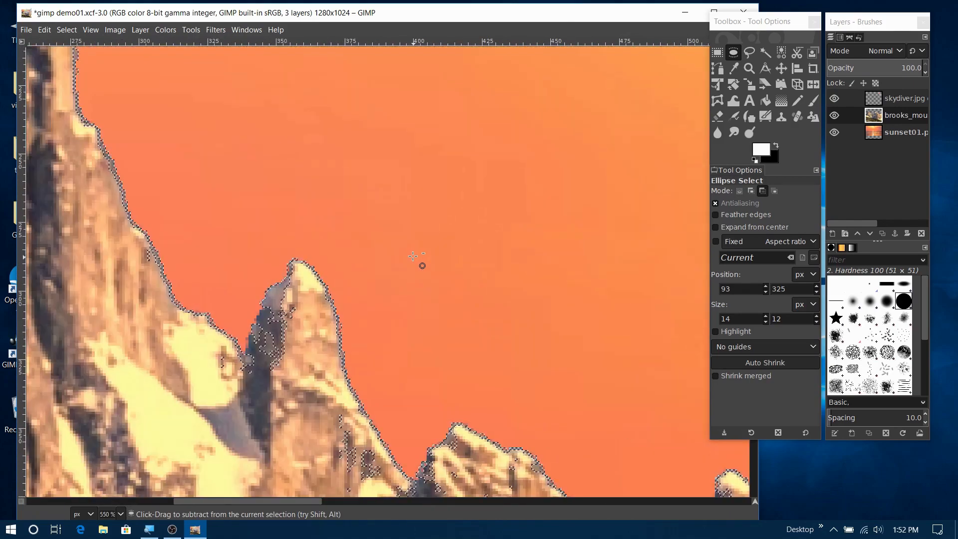
drag(263, 436, 289, 269)
drag(200, 349, 342, 484)
scroll(261, 424, down, 2)
drag(419, 458, 446, 379)
drag(359, 451, 438, 425)
drag(402, 464, 430, 396)
Step: Subtract elliptical areas, including one about 20 × 26 px, inside the small pinnacle and the adjoining snowy ridge left of the main summit
drag(318, 502, 398, 501)
scroll(349, 349, down, 5)
drag(305, 338, 373, 193)
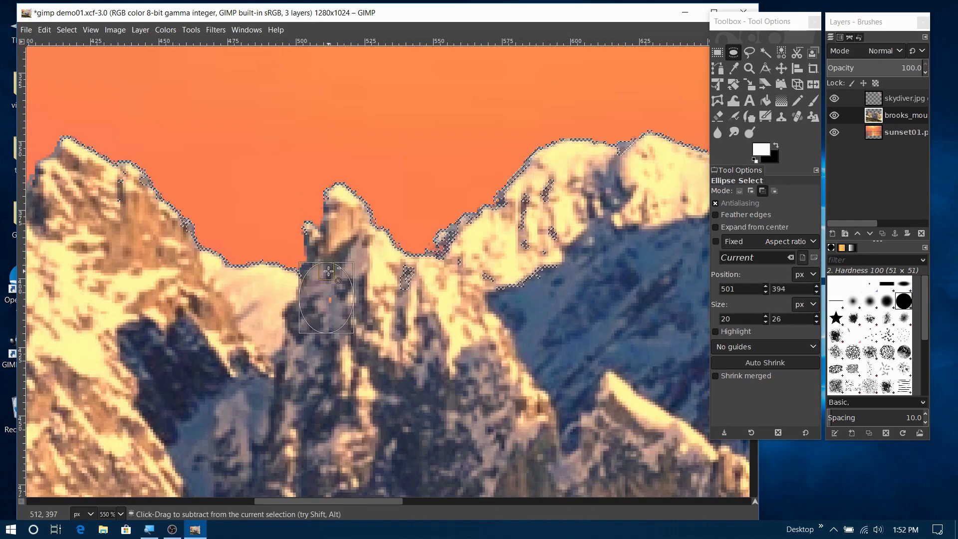
drag(447, 253, 444, 232)
drag(414, 281, 465, 245)
drag(515, 223, 598, 171)
Step: Subtract elliptical areas inside the slope rising from the snowy ridge toward the main central summit from the selection
drag(375, 501, 478, 501)
scroll(365, 229, up, 1)
drag(263, 332, 652, 118)
drag(370, 197, 537, 97)
scroll(538, 172, up, 2)
drag(448, 359, 587, 260)
drag(470, 305, 422, 363)
drag(505, 363, 581, 204)
Step: Subtract overlapping elliptical areas inside the main central summit from the selection, leaving only its skyline edge
drag(388, 501, 449, 501)
drag(356, 264, 501, 417)
drag(427, 286, 737, 477)
drag(451, 339, 536, 279)
drag(416, 346, 502, 267)
drag(537, 349, 614, 246)
drag(566, 410, 672, 244)
drag(601, 303, 668, 244)
drag(274, 338, 636, 499)
Step: Subtract ellipses inside the main summit's right slope, including ones about 70 × 36 px and 19 × 11 px, and on the small knob below it, about 19 × 34 px
drag(438, 501, 514, 510)
drag(297, 325, 488, 424)
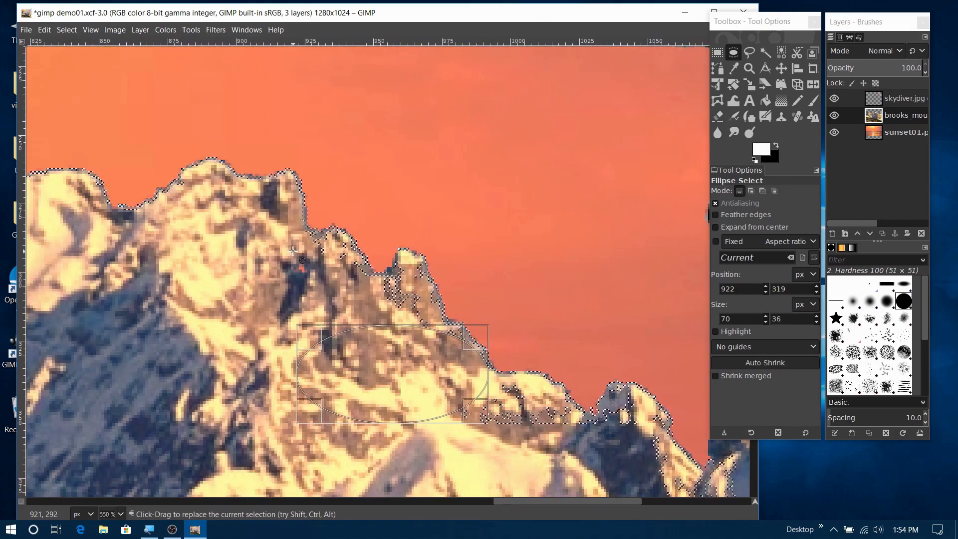
drag(285, 235, 359, 287)
drag(316, 253, 368, 283)
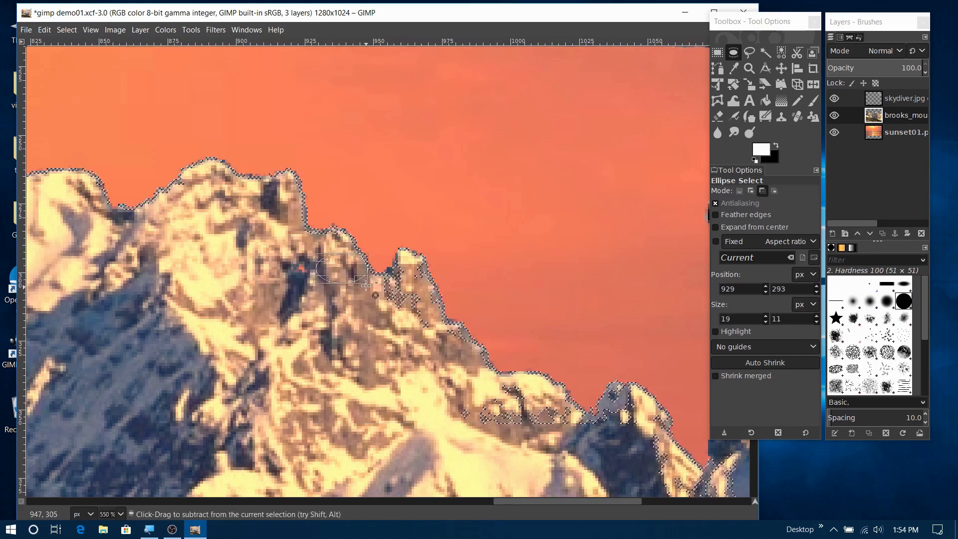
drag(422, 330, 471, 355)
mouse_move(456, 391)
mouse_down()
mouse_move(597, 489)
mouse_move(561, 423)
mouse_up()
drag(585, 366, 638, 459)
Step: Subtract elliptical areas inside the shaded mountain below the skydiver from the selection
drag(531, 502, 610, 507)
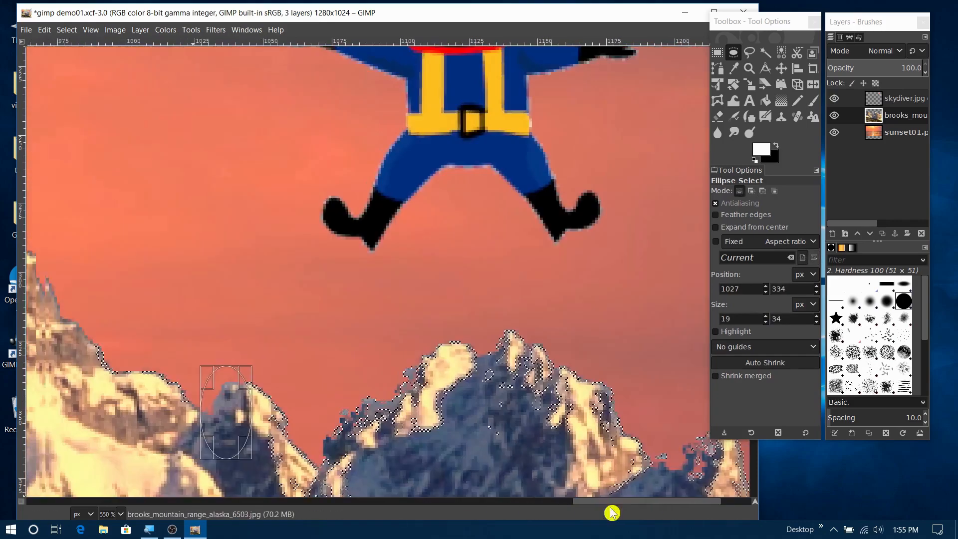
scroll(388, 271, down, 2)
drag(231, 325, 317, 450)
drag(232, 292, 283, 355)
drag(329, 407, 397, 254)
drag(305, 342, 399, 400)
drag(392, 336, 368, 302)
mouse_move(527, 271)
mouse_down()
mouse_move(619, 383)
mouse_move(477, 212)
mouse_up()
drag(574, 328, 658, 413)
Step: Subtract ellipses inside the small rightmost peak, including one about 35 × 43 px, and a 14 × 5 px one on the neighbouring mountain's right slope
drag(658, 502, 691, 504)
drag(486, 427, 524, 506)
click(406, 390)
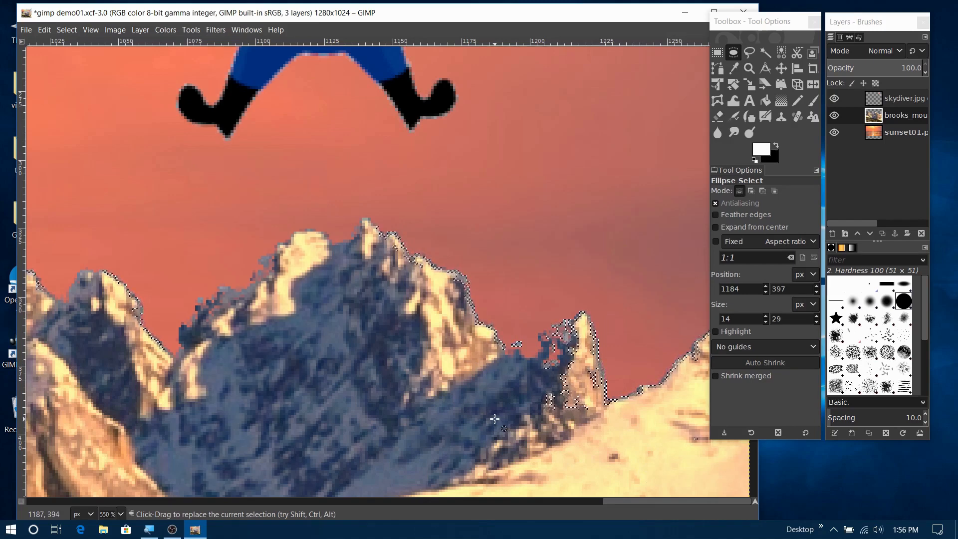
drag(495, 419, 592, 300)
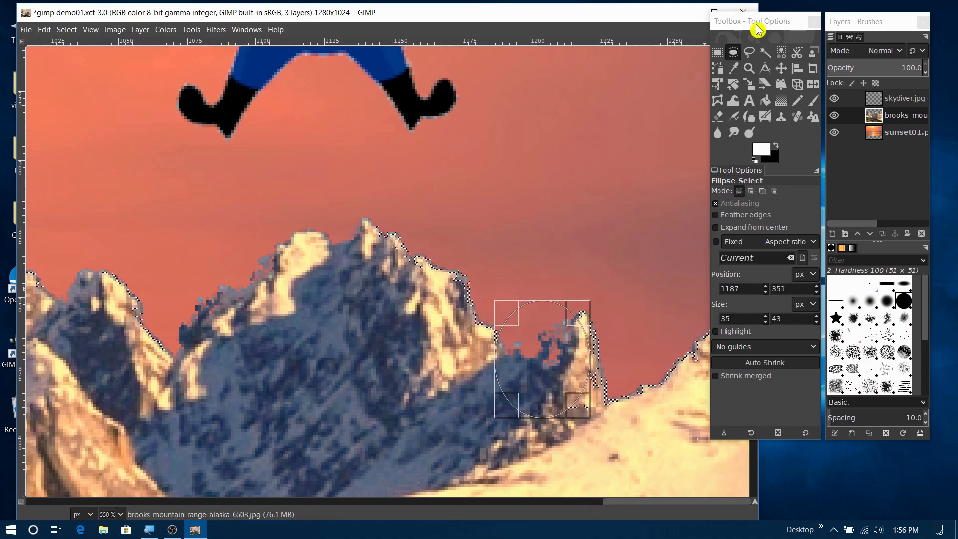
drag(629, 17, 607, 16)
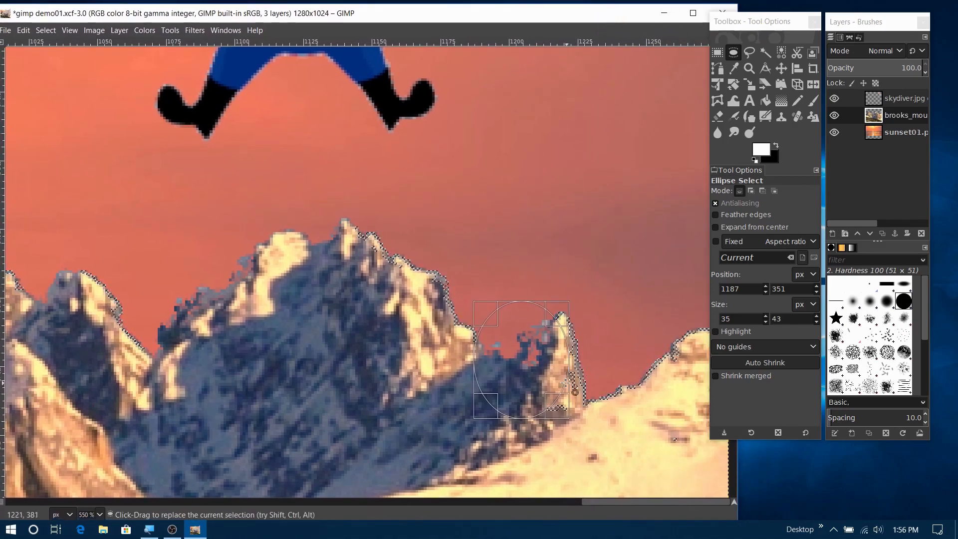
drag(371, 262, 420, 285)
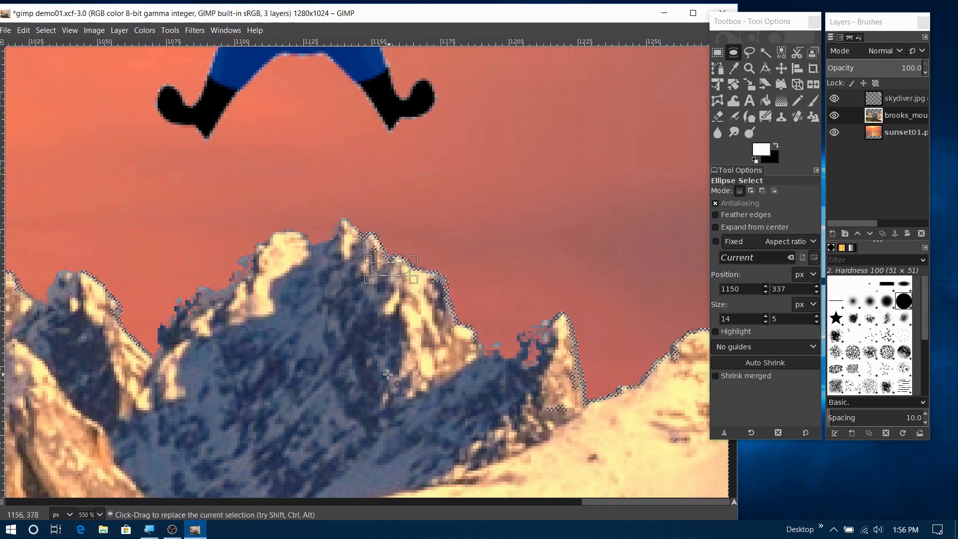
Step: Clear the skyline fringe selection and inspect the whole image at 100 % zoom
key(1)
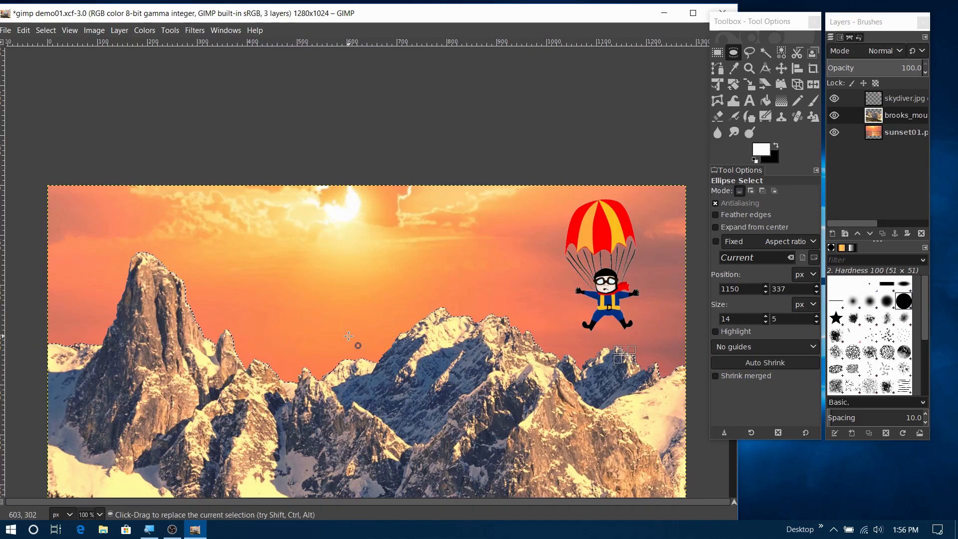
click(45, 30)
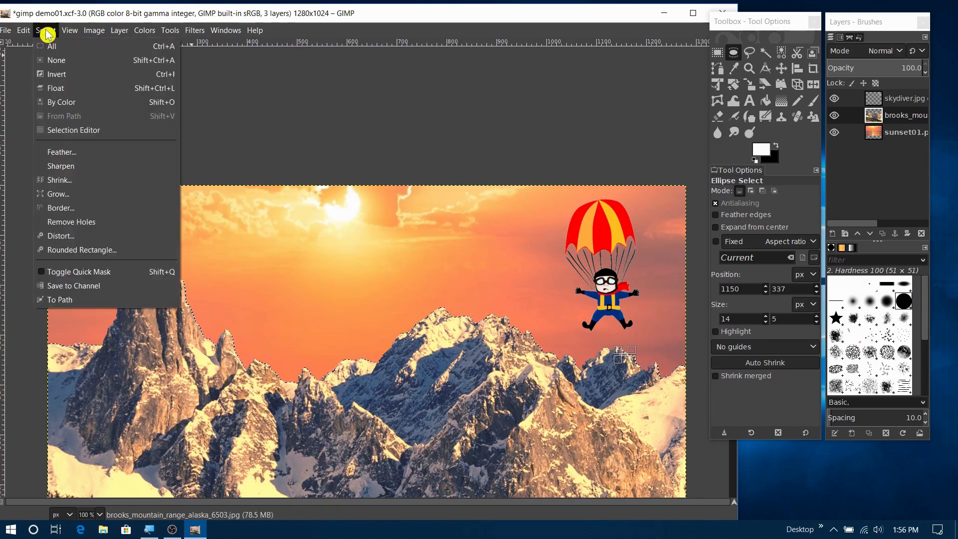
click(47, 62)
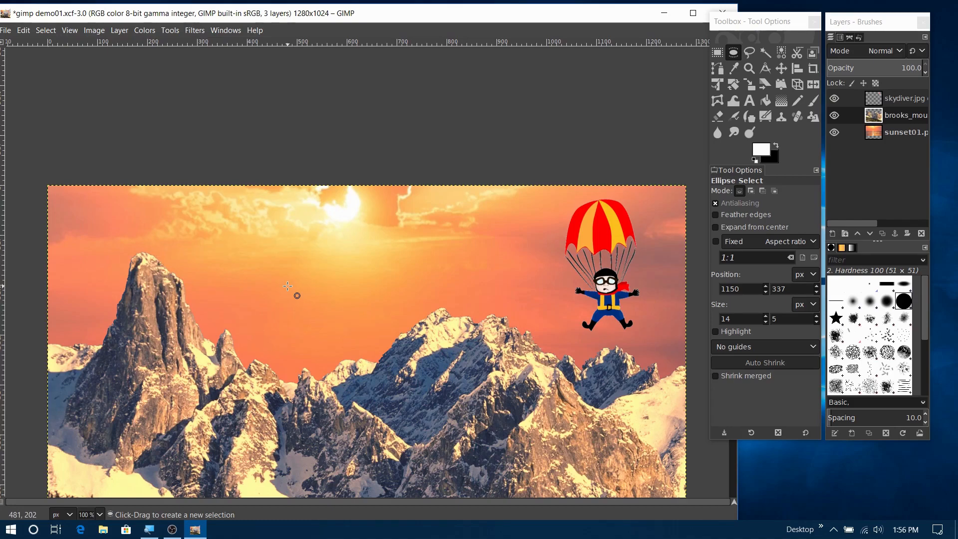
scroll(359, 310, down, 5)
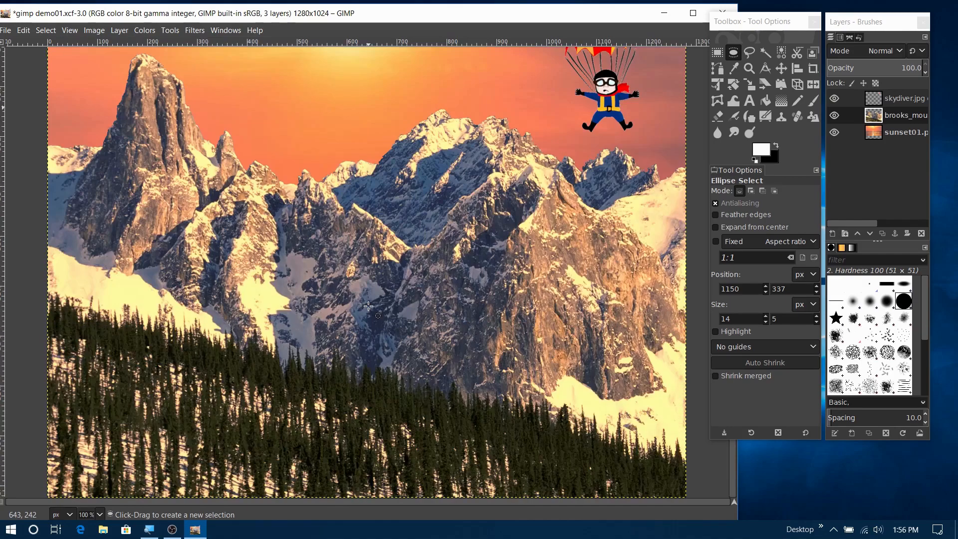
scroll(369, 306, up, 1)
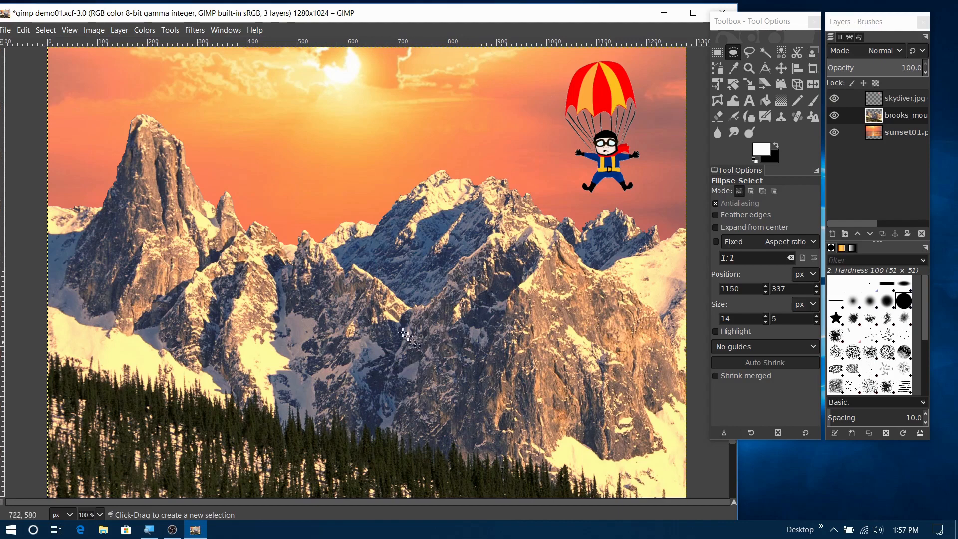
Step: Start a Curves adjustment on the mountain layer and darken the shadows with a Value curve point at about x 47, y 26
click(146, 31)
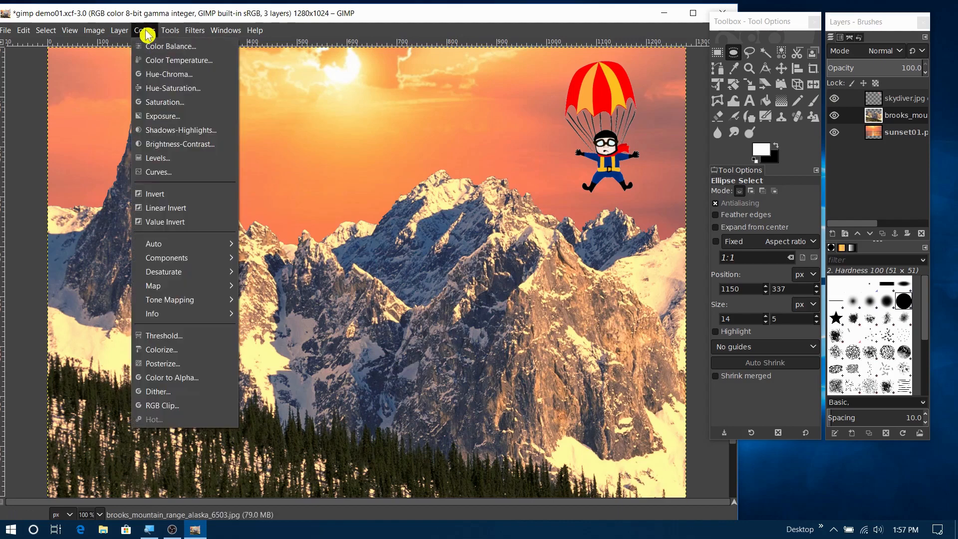
click(165, 173)
drag(657, 150, 815, 151)
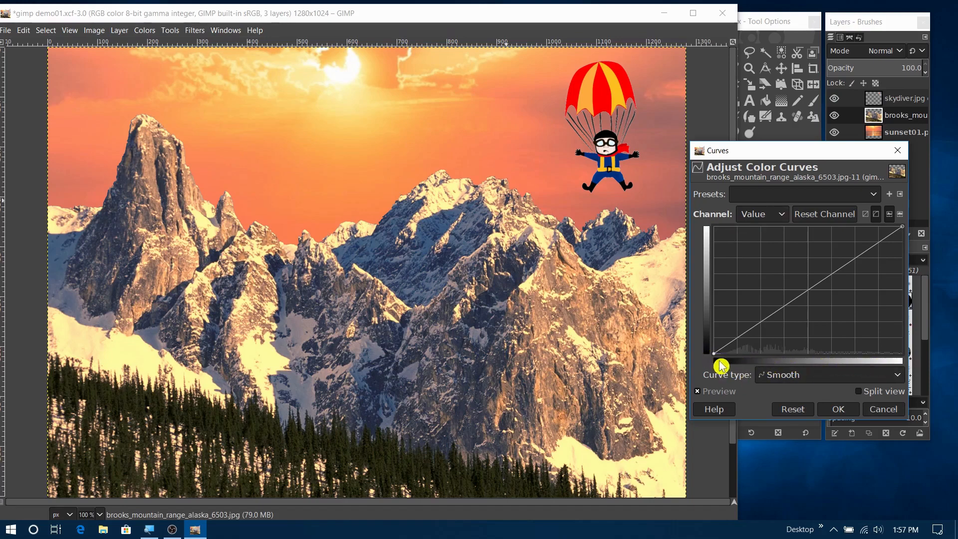
drag(734, 342, 752, 342)
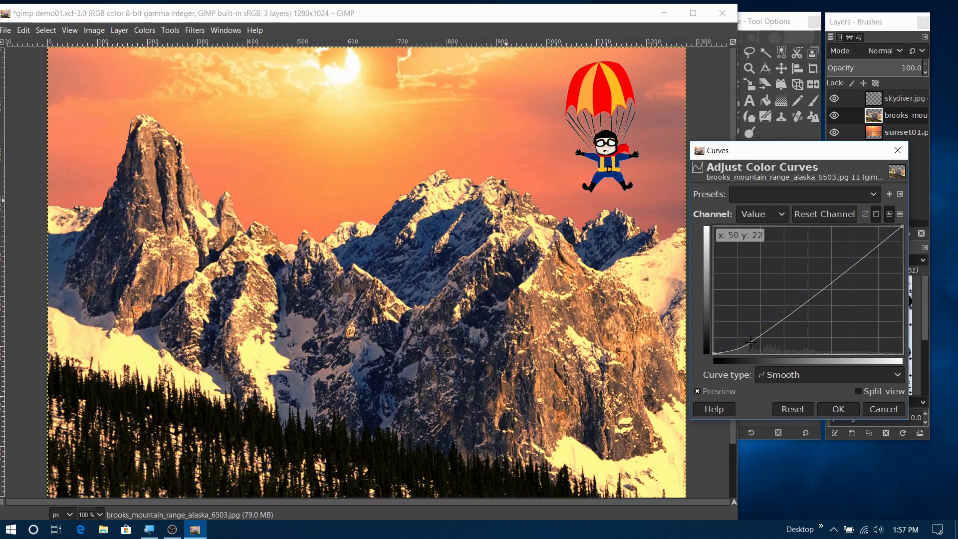
drag(752, 342, 743, 340)
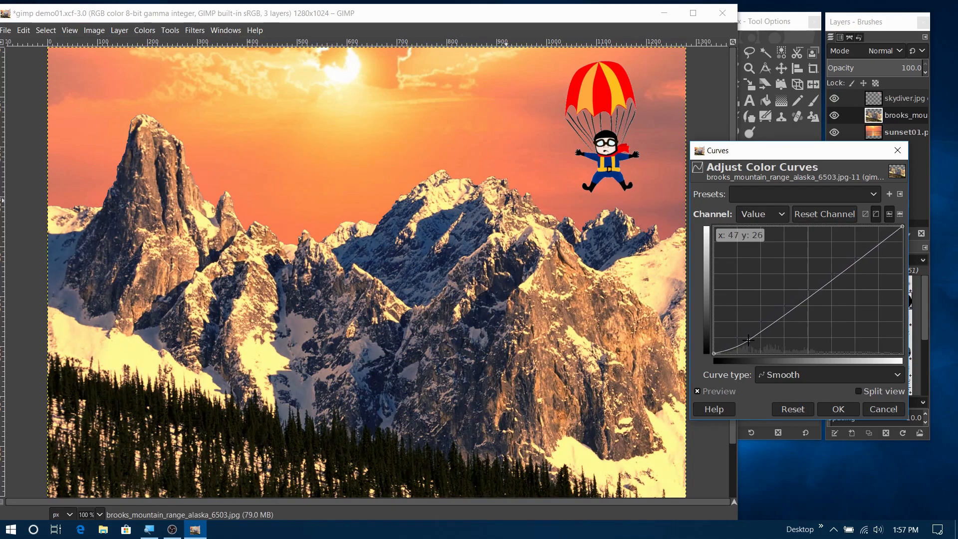
Step: Add a midtone curve point at about x 111, y 106 and a lowered highlight point, adjust the white endpoint, and apply the curve
mouse_move(792, 307)
mouse_down()
mouse_move(763, 297)
mouse_move(797, 304)
mouse_up()
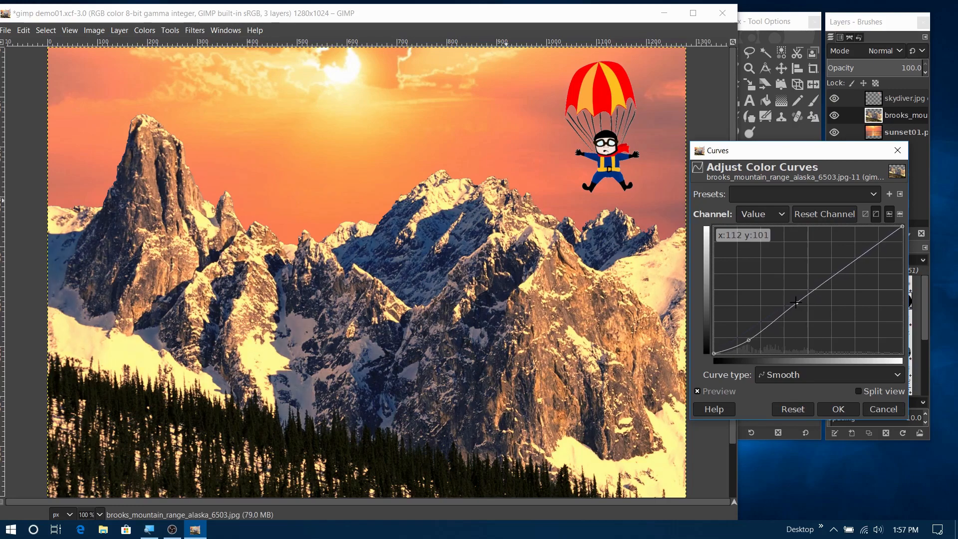
drag(803, 302, 797, 300)
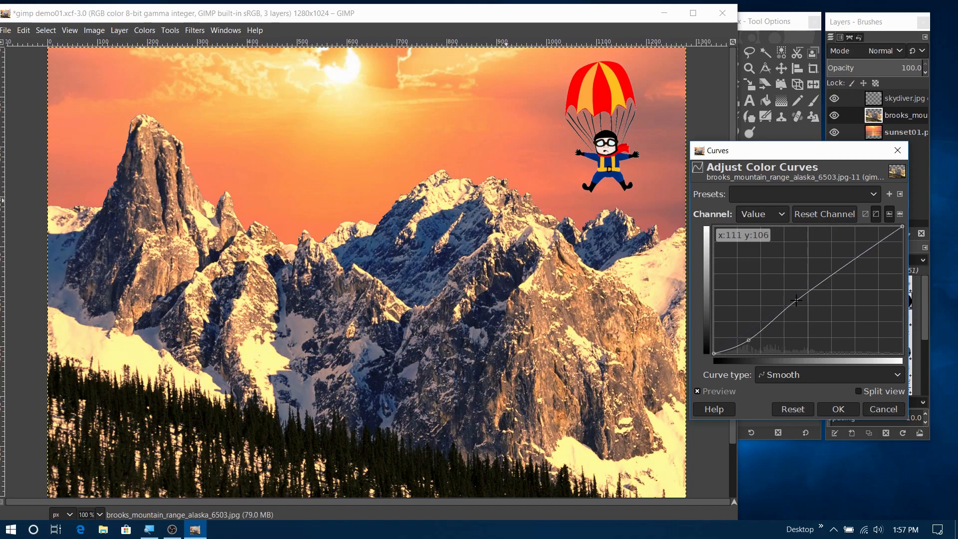
mouse_move(840, 274)
mouse_down()
mouse_move(862, 286)
mouse_move(841, 265)
mouse_move(867, 295)
mouse_move(847, 260)
mouse_up()
mouse_move(891, 237)
mouse_down()
mouse_move(862, 225)
mouse_move(885, 234)
mouse_up()
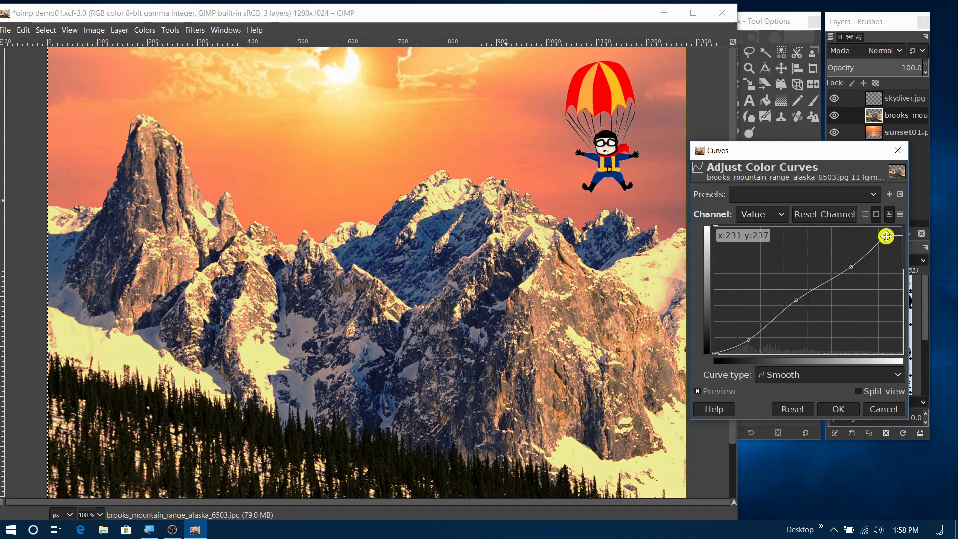
mouse_move(888, 237)
mouse_down()
mouse_move(874, 230)
mouse_move(876, 238)
mouse_up()
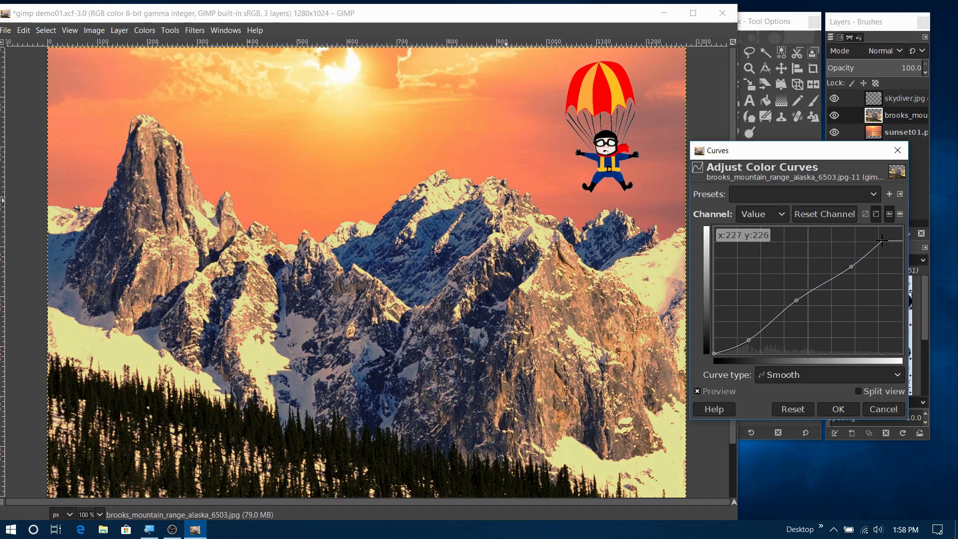
mouse_move(898, 237)
mouse_down()
mouse_move(898, 264)
mouse_move(879, 214)
mouse_move(902, 219)
mouse_move(904, 247)
mouse_move(892, 226)
mouse_move(896, 233)
mouse_up()
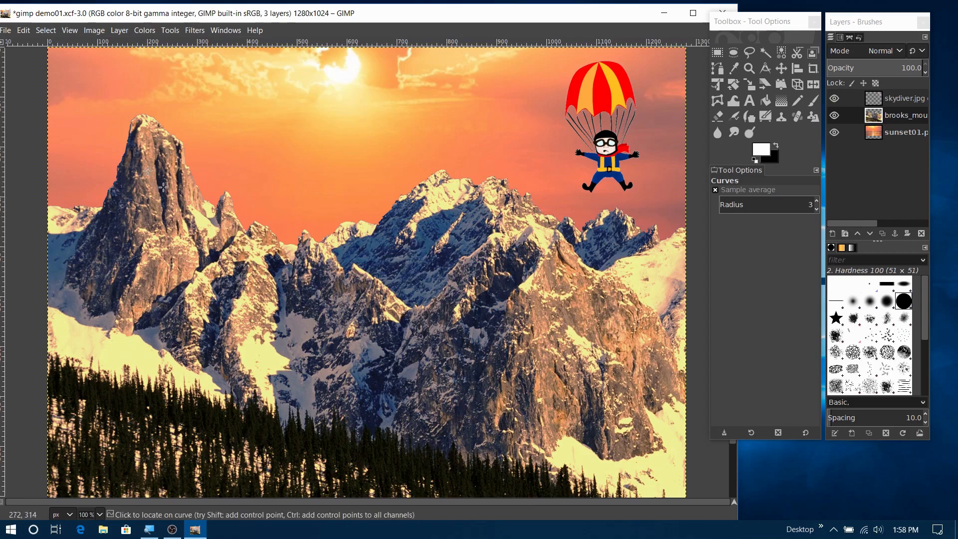
Step: Reduce the mountain layer's blue saturation to -71.0 with Hue-Saturation and apply the change
click(142, 30)
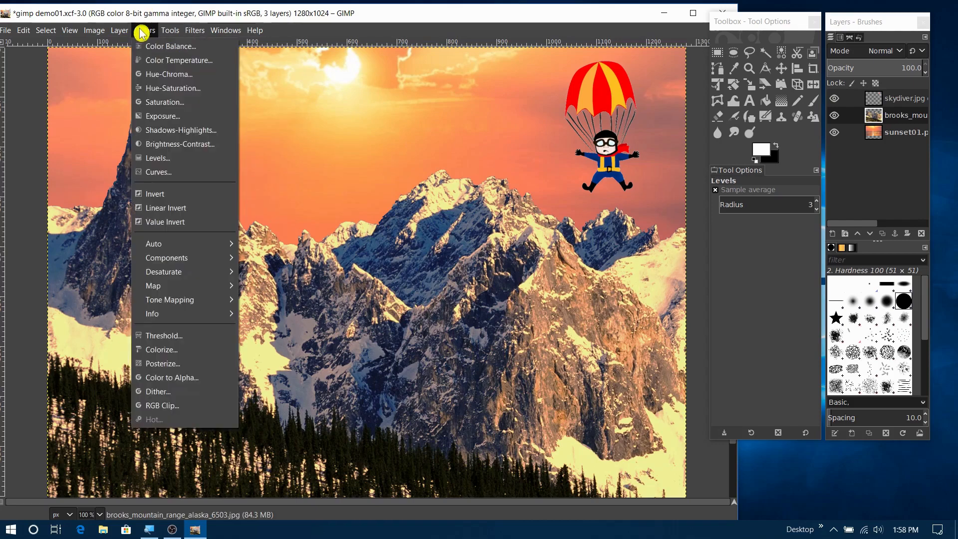
click(145, 89)
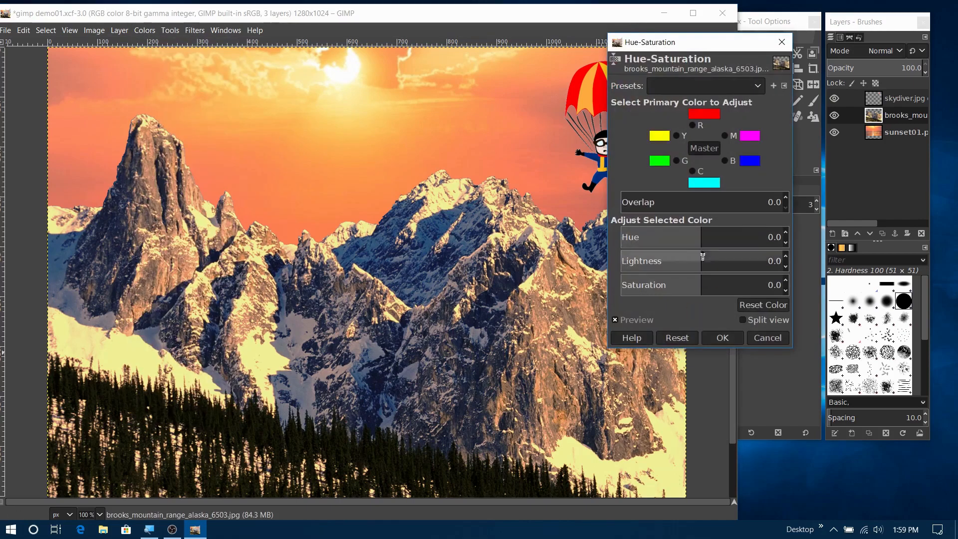
click(726, 160)
drag(774, 283, 271, 274)
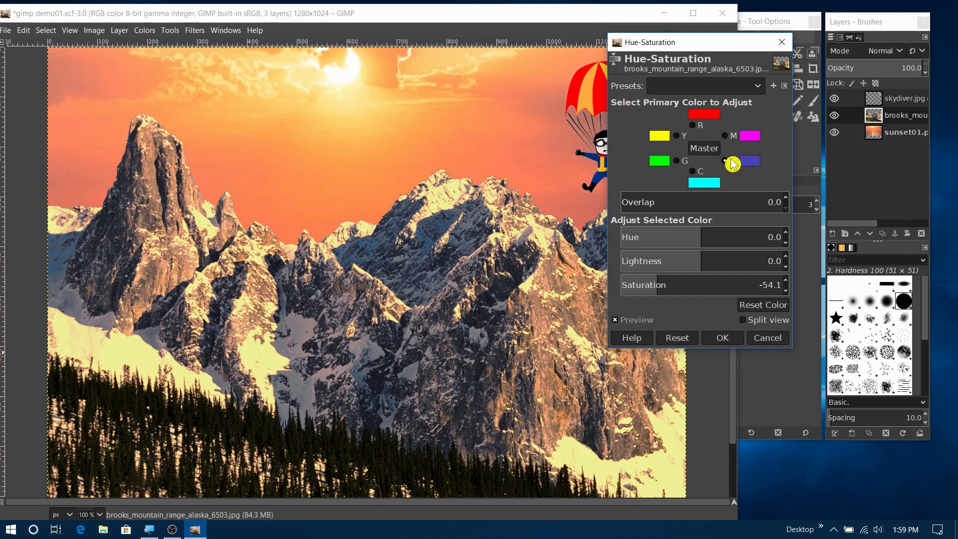
drag(669, 277, 517, 257)
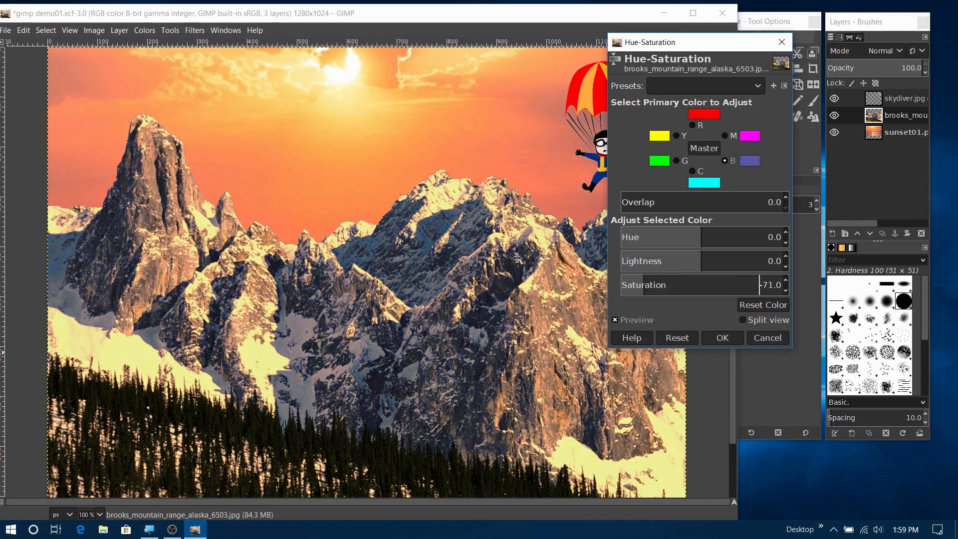
click(724, 342)
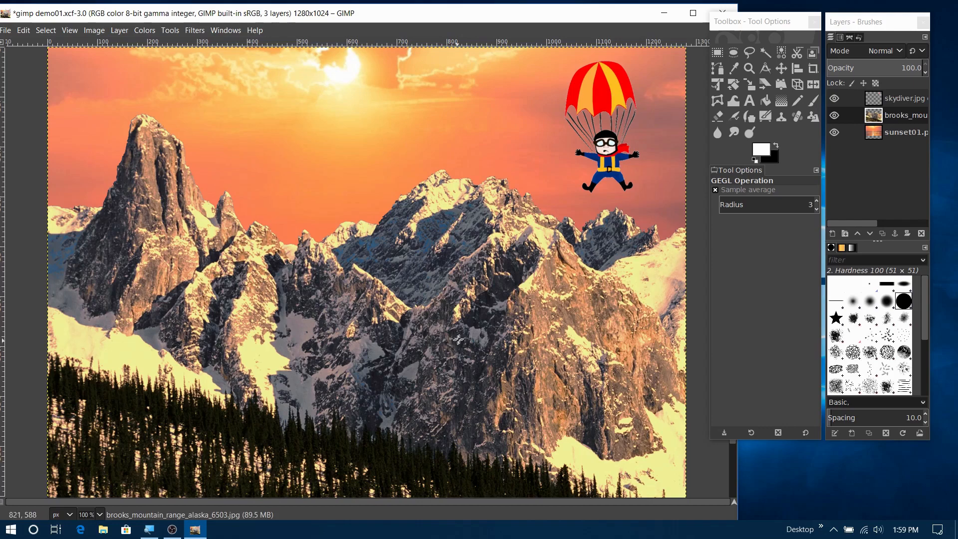
scroll(543, 252, down, 3)
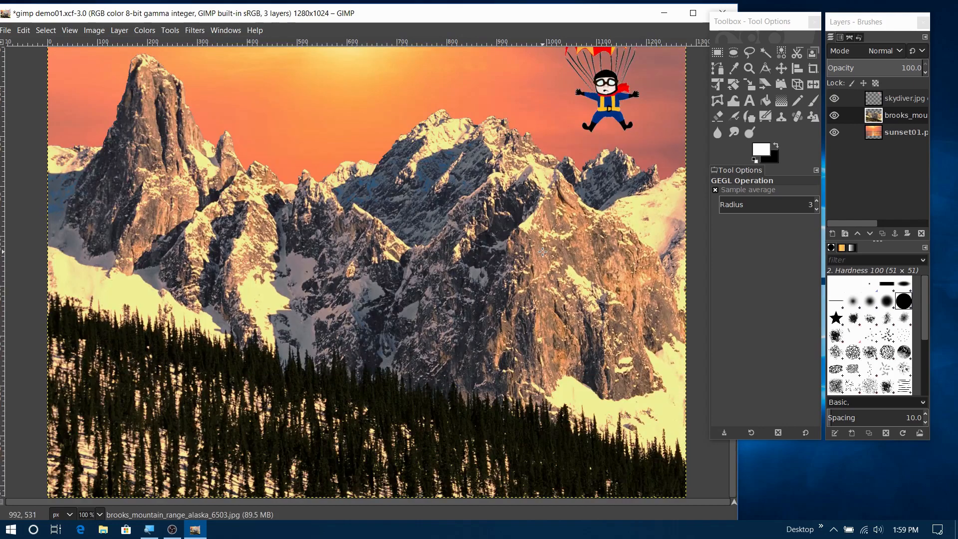
Step: Inspect the blended mountains, skyline and sunset sky over the full height of the image
scroll(543, 252, up, 3)
scroll(488, 266, down, 3)
scroll(447, 270, up, 3)
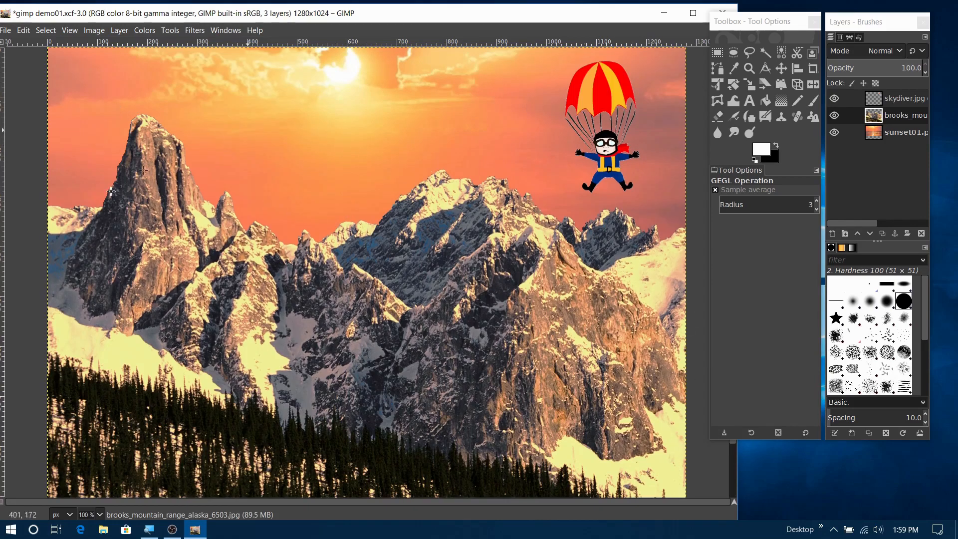
scroll(491, 304, down, 3)
scroll(491, 305, up, 3)
scroll(491, 304, down, 3)
scroll(492, 304, up, 3)
Step: Open the recent file gimp demo01.xcf beside the edited image, compare the two versions and return to the edited one
click(6, 31)
mouse_move(40, 119)
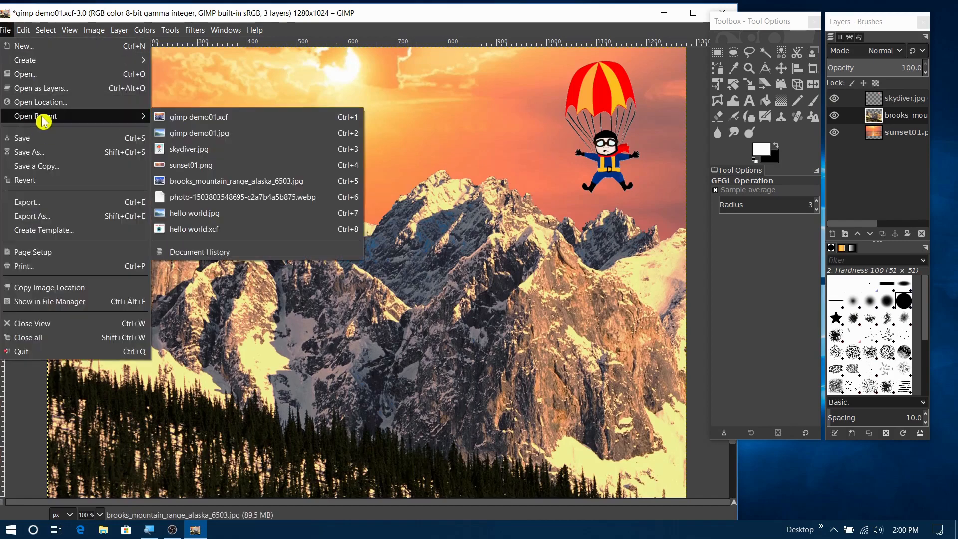
click(187, 120)
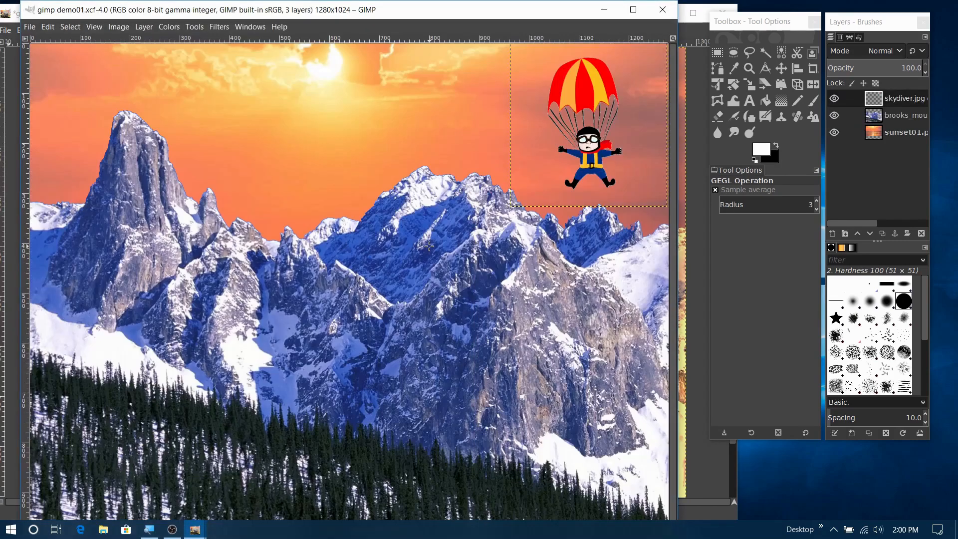
drag(354, 18, 407, 18)
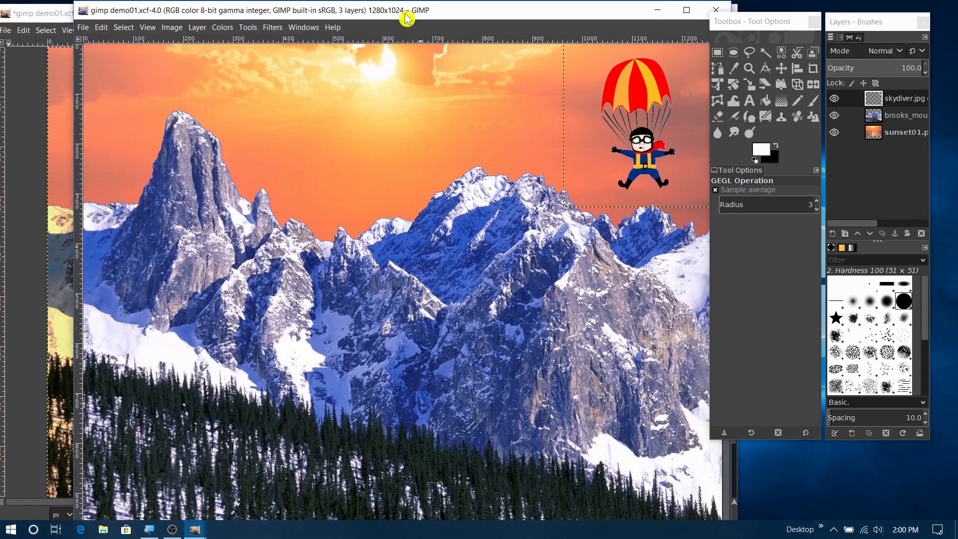
click(31, 17)
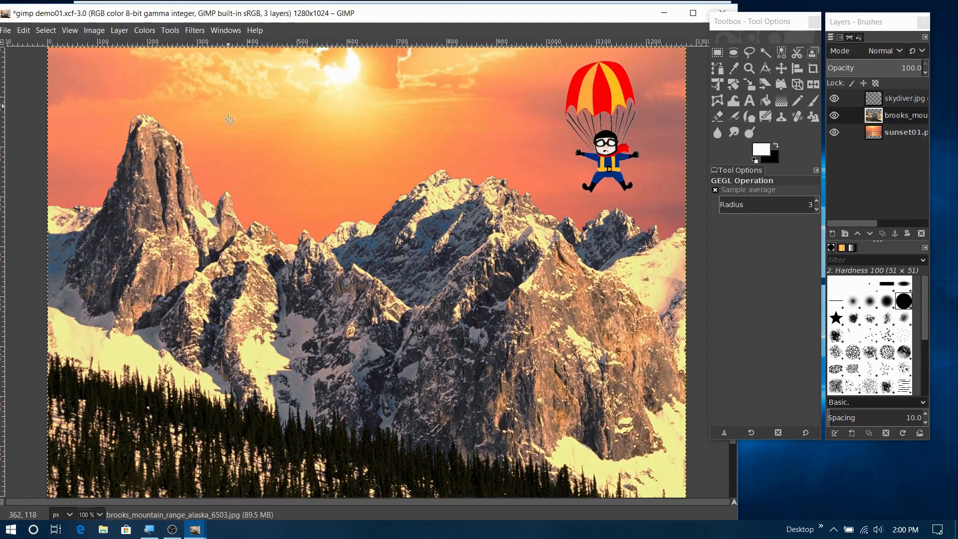
Step: Save the edited image under the new name gimp demo02.xcf in the vid_data folder
click(6, 30)
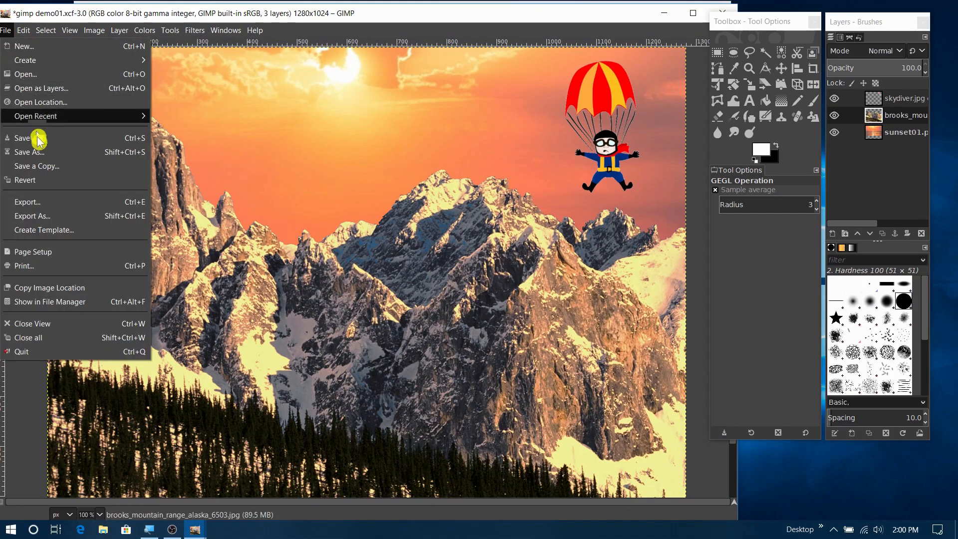
click(38, 152)
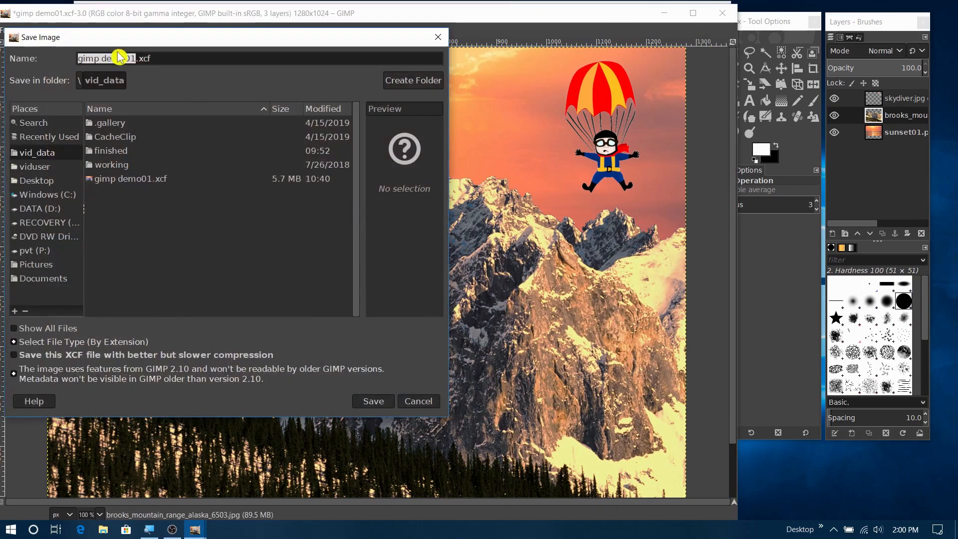
click(132, 58)
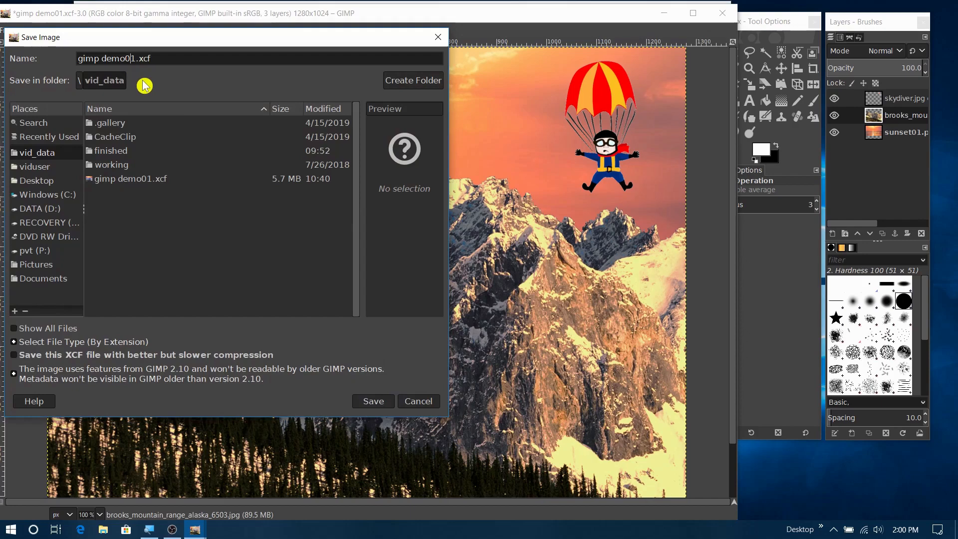
text(2)
key(Return)
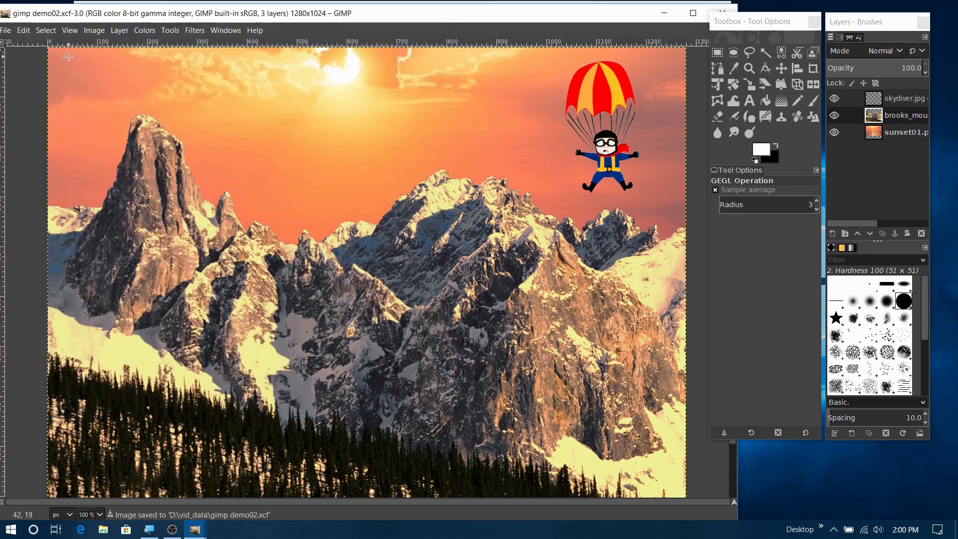
Step: Export the image to vid_data as the JPEG file gimp demo02.jpg at quality 95
click(6, 30)
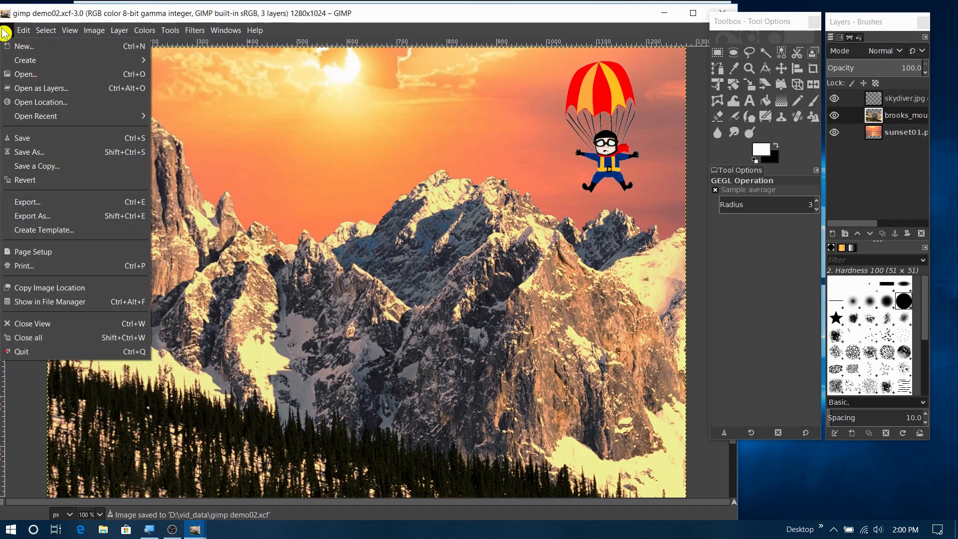
click(41, 225)
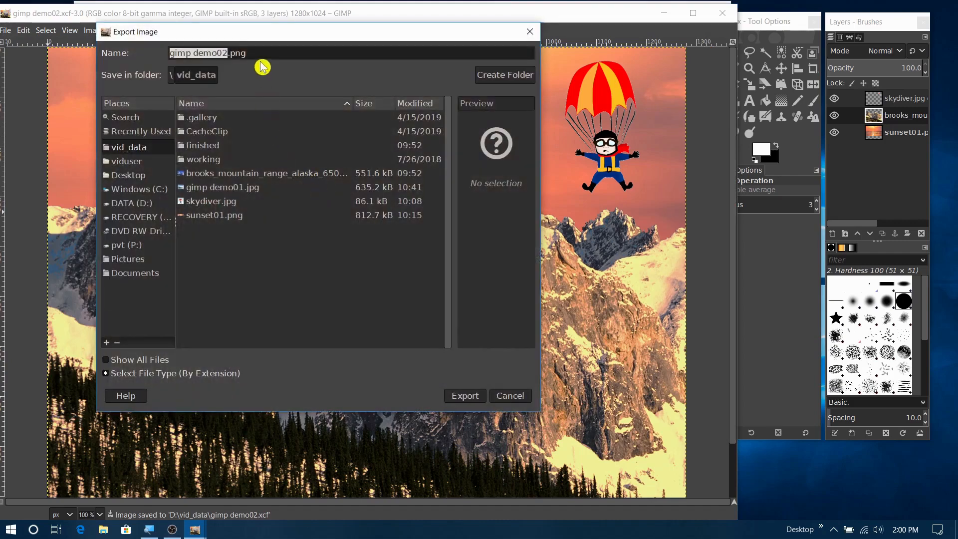
click(232, 374)
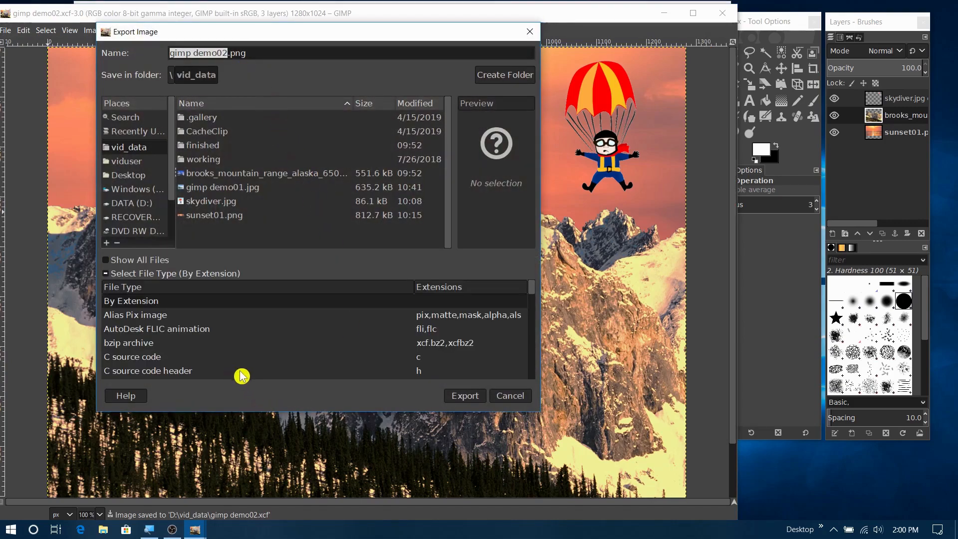
scroll(343, 329, down, 10)
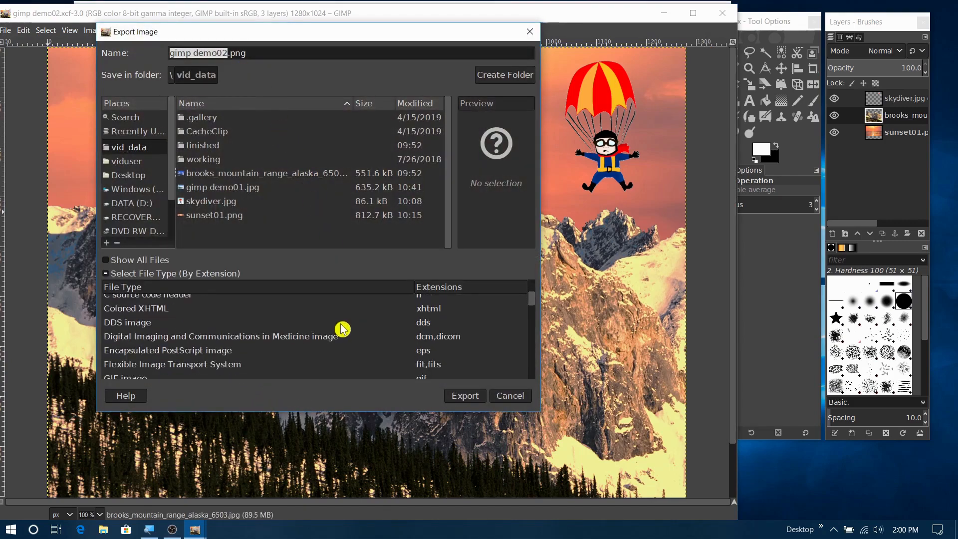
scroll(342, 327, down, 3)
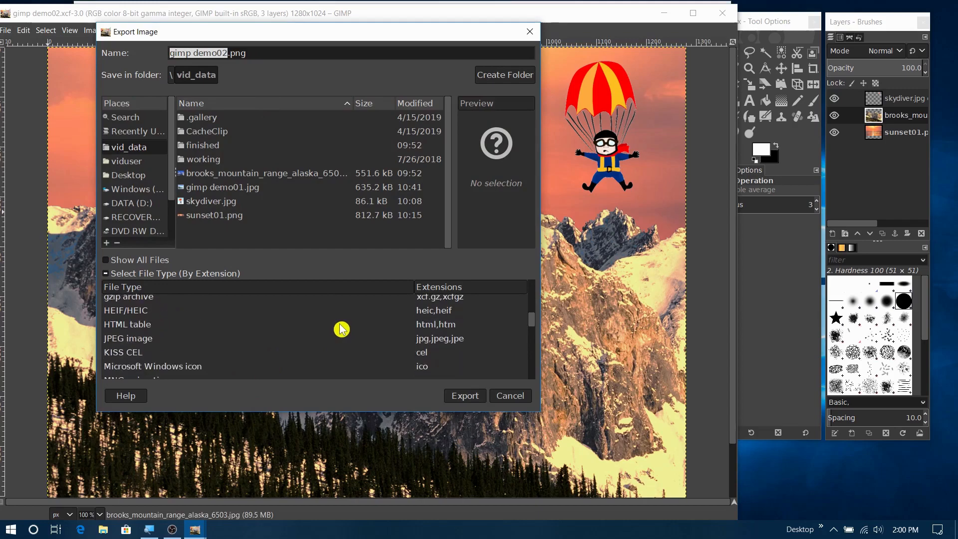
click(438, 340)
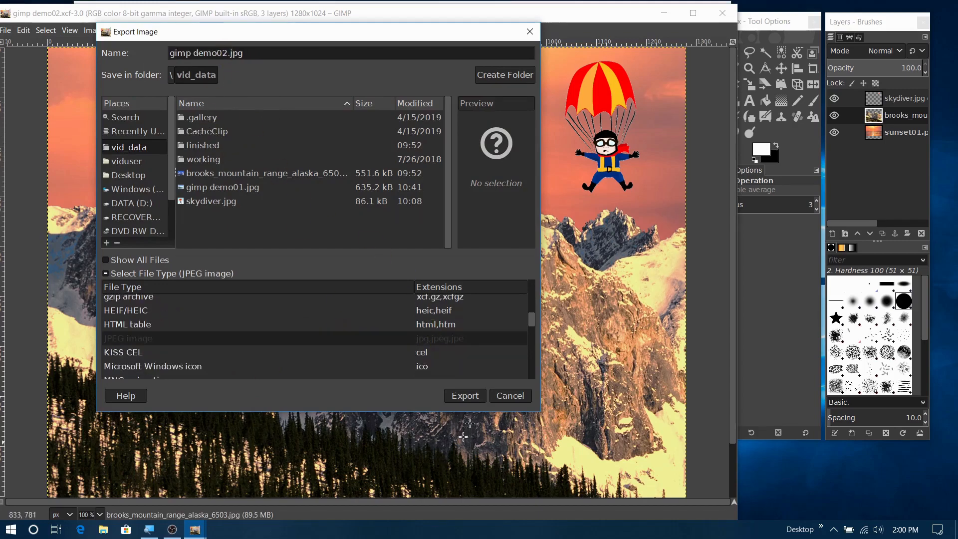
click(465, 395)
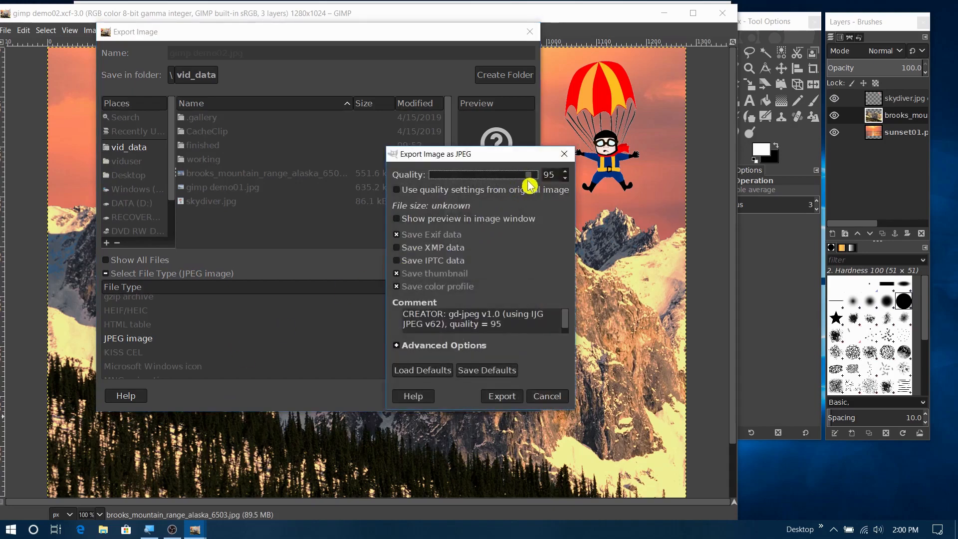
click(502, 396)
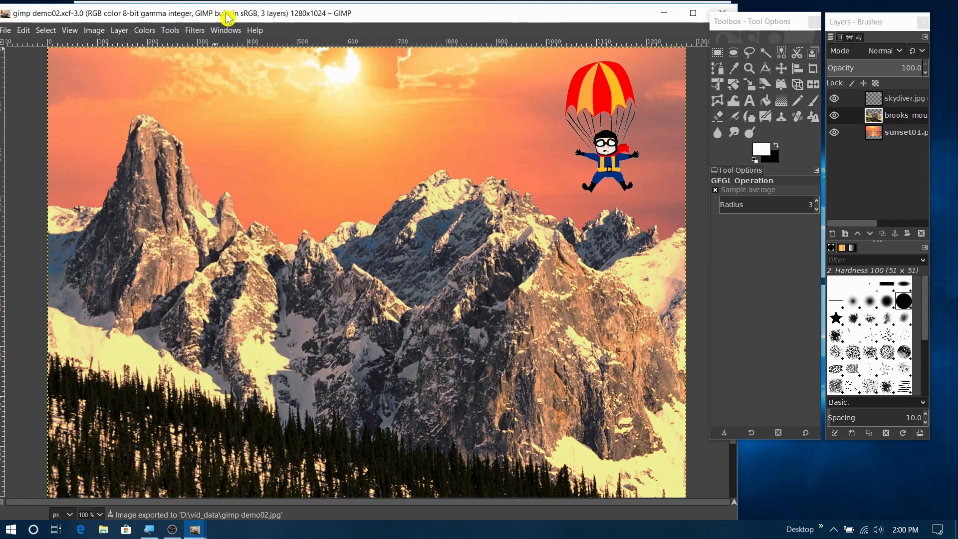
Step: Export the image again over gimp demo02.jpg, replacing the JPEG comment with "GIMP Demo #2"
click(6, 30)
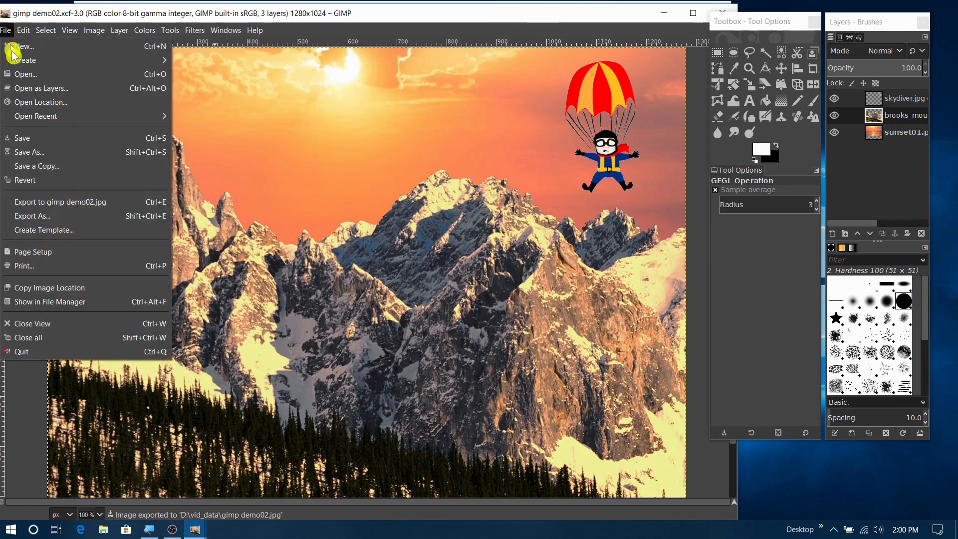
click(36, 215)
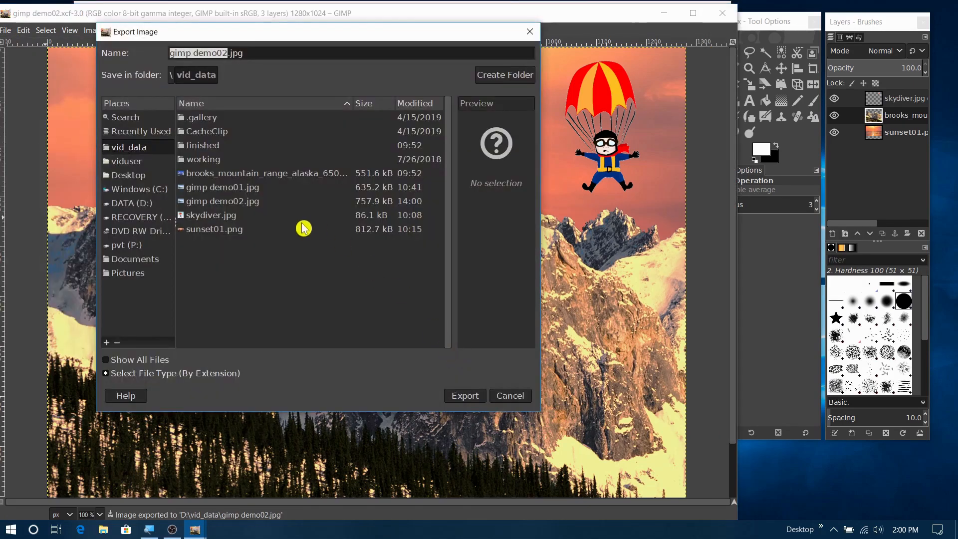
click(441, 393)
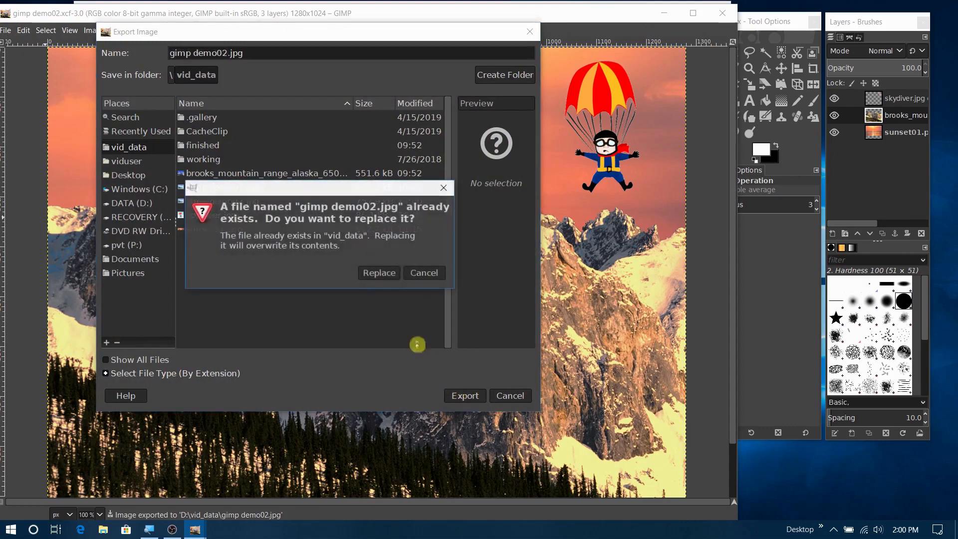
click(391, 272)
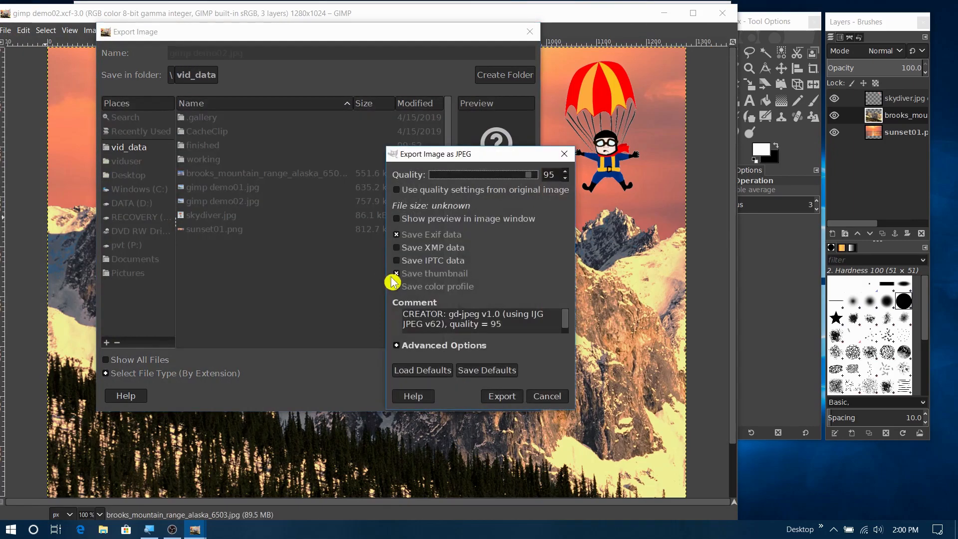
drag(529, 322, 233, 250)
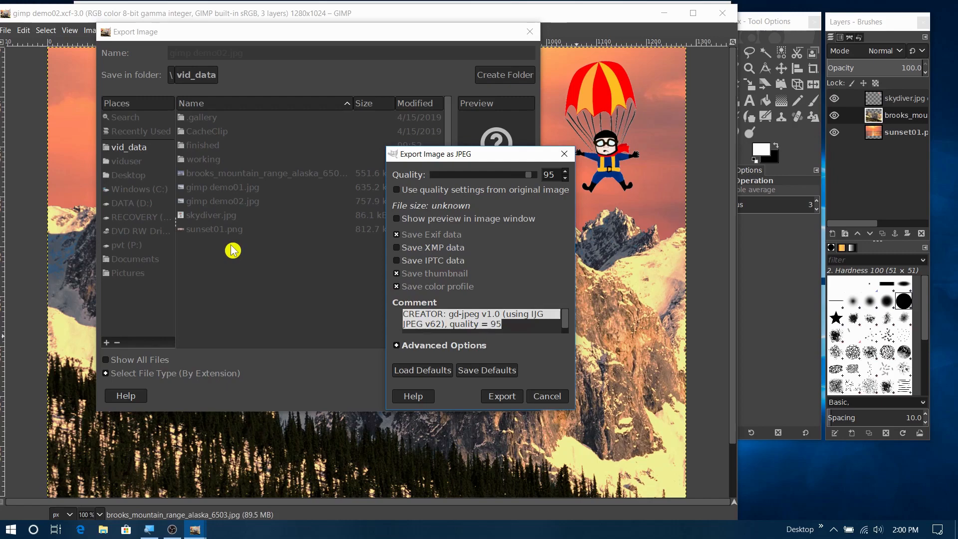
text(GIMP Demo #2)
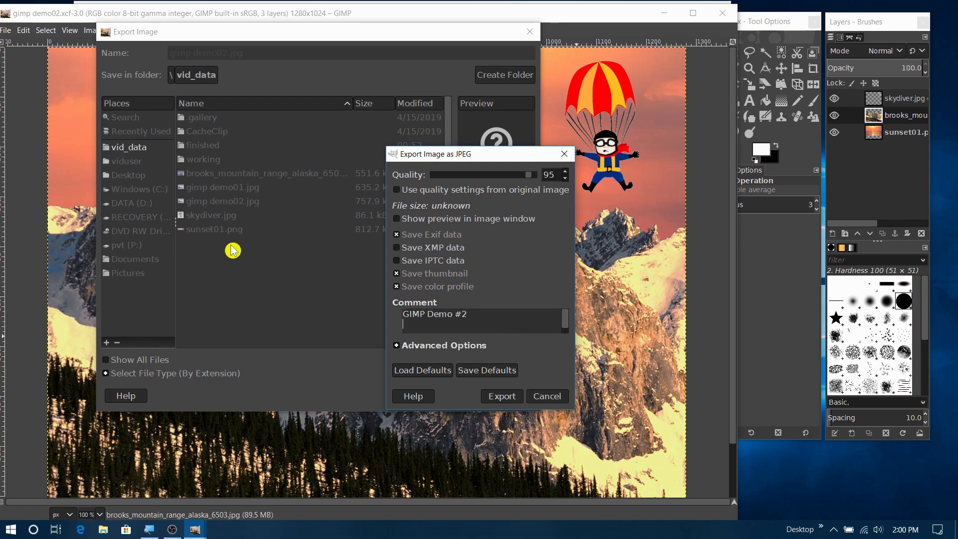
click(503, 397)
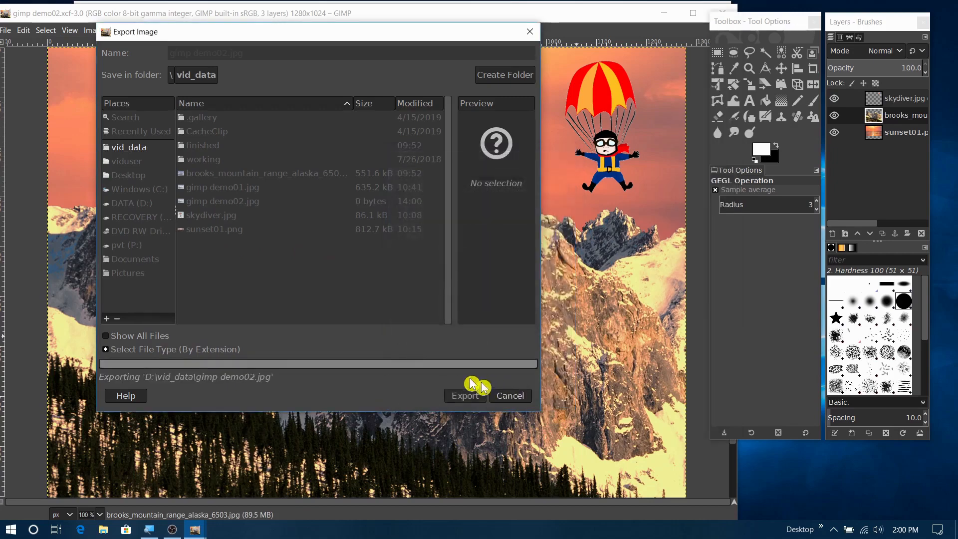
Step: Reposition the gimp demo02 image window so that its cut-off edge is fully on the desktop
drag(380, 8, 478, 18)
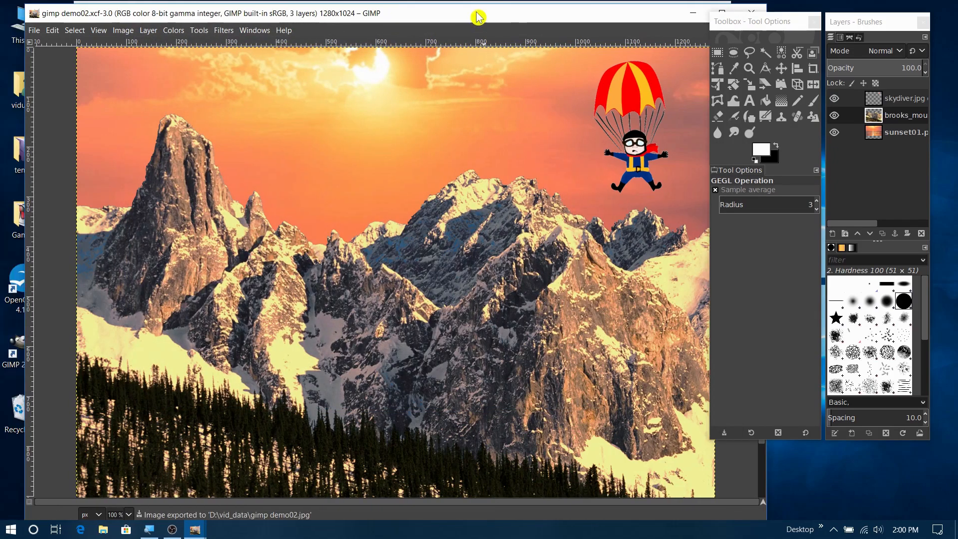
drag(478, 18, 478, 19)
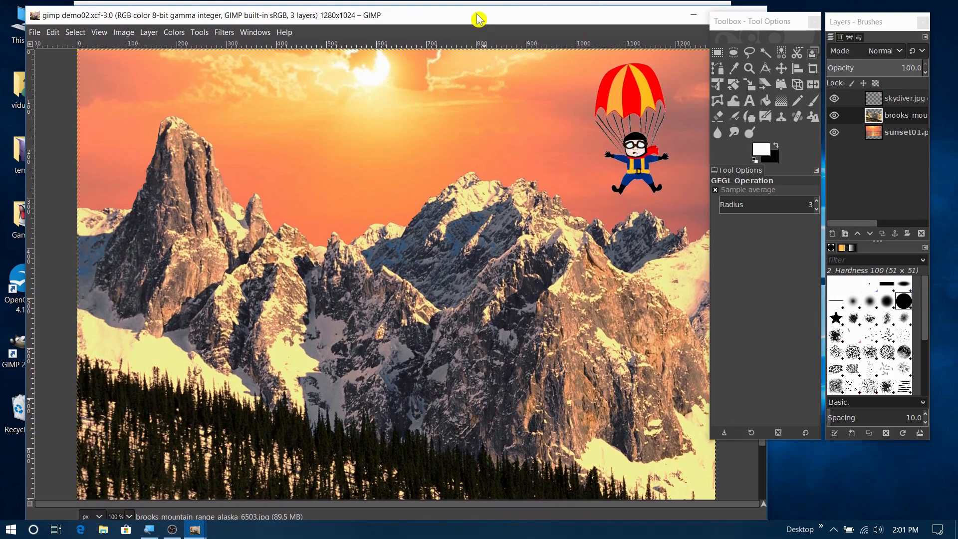